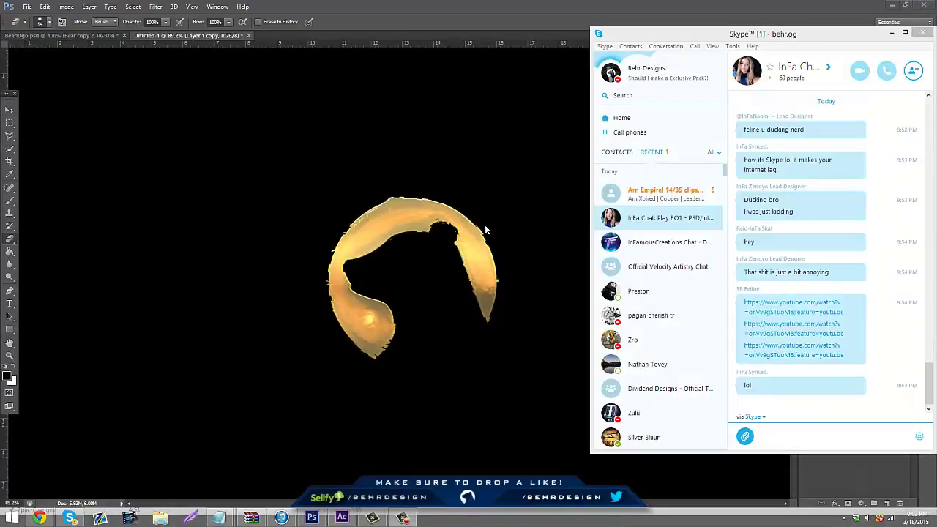
Switch to After Effects to examine the bear logo composition with its lens effect, and return to Photoshop.
click(408, 519)
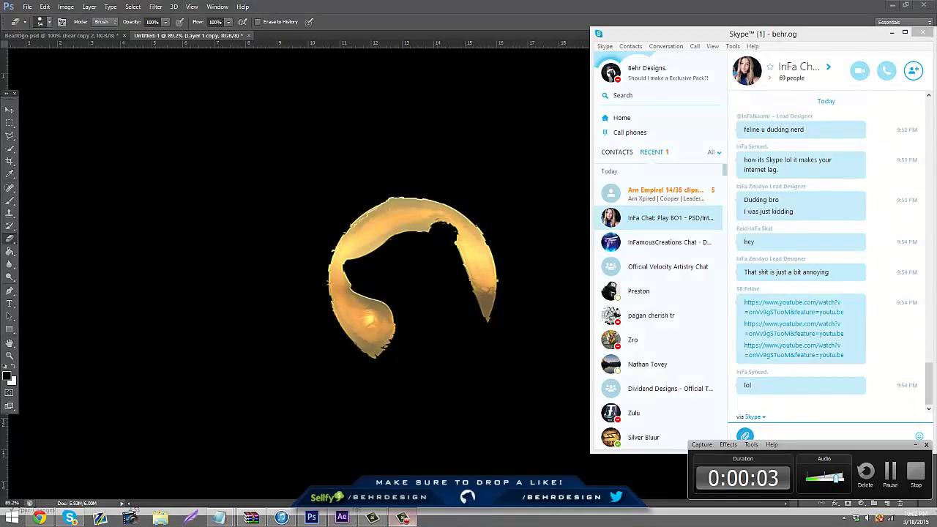
click(402, 519)
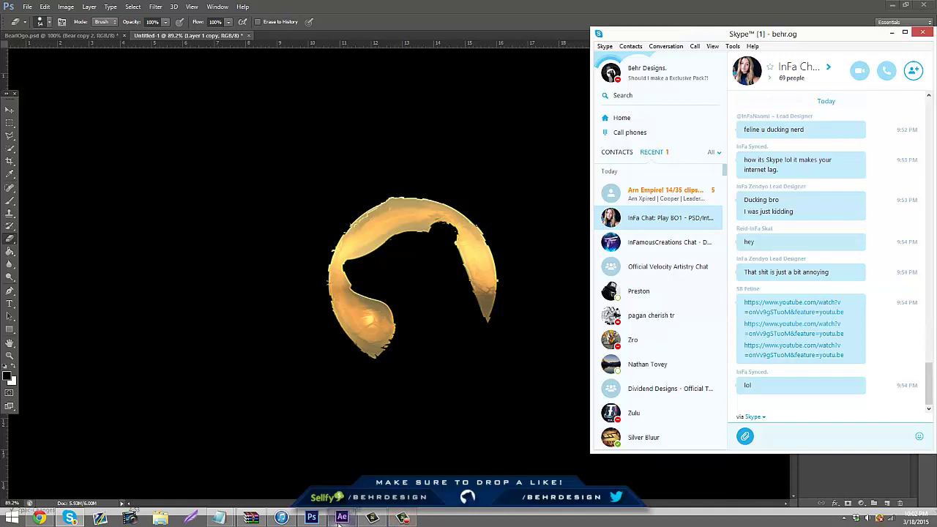
click(342, 517)
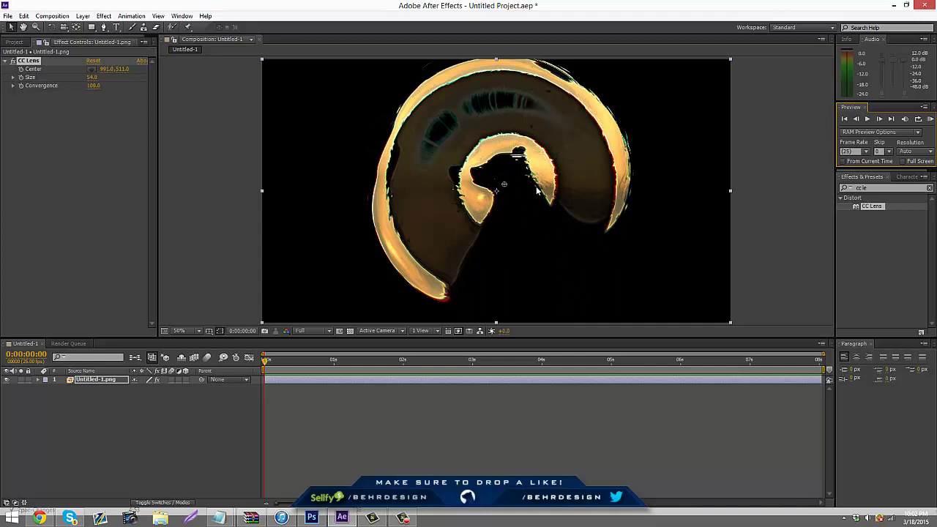
scroll(533, 176, up, 1)
scroll(533, 174, down, 1)
click(311, 518)
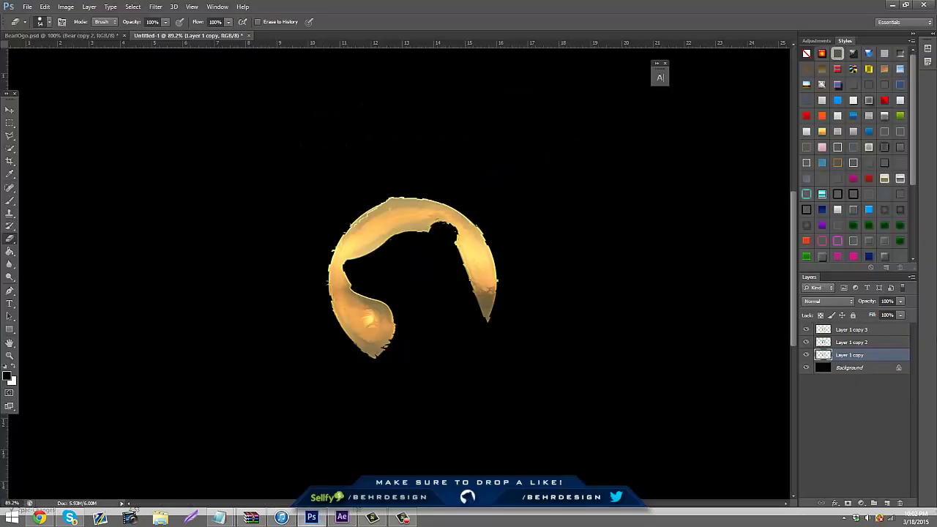
Delete all logo layers from the untitled document, keeping only the black Background.
key(ctrl+alt+a)
click(900, 505)
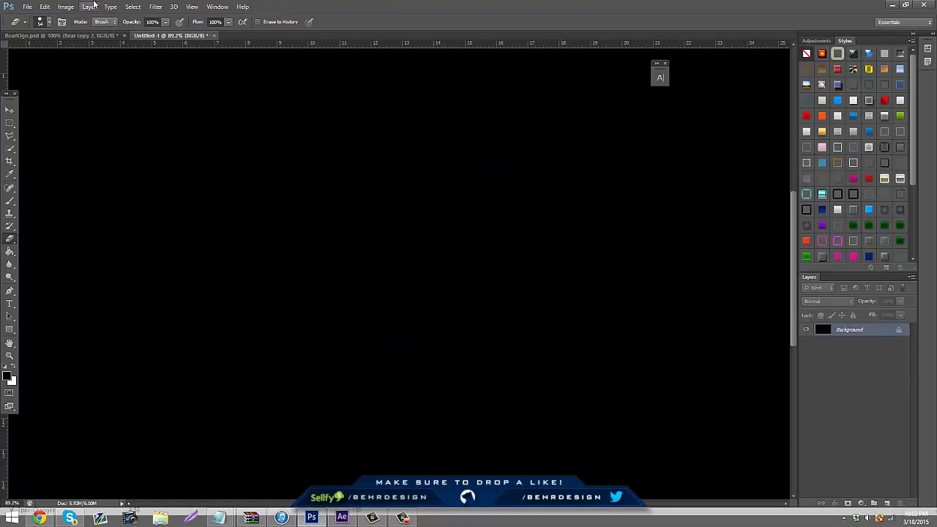
click(402, 519)
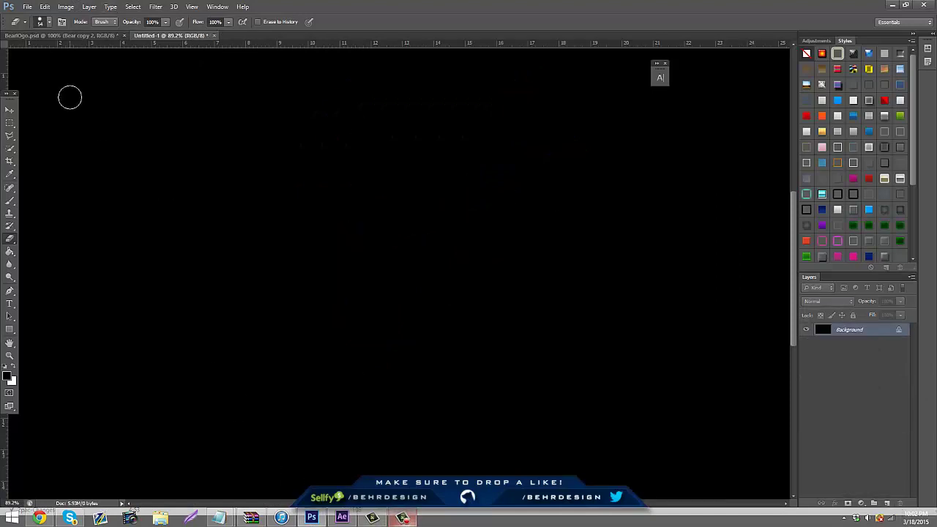
Copy the turquoise bear layer, Bear copy 2, from the bear logo document into the Untitled-1 document.
click(53, 35)
key(v)
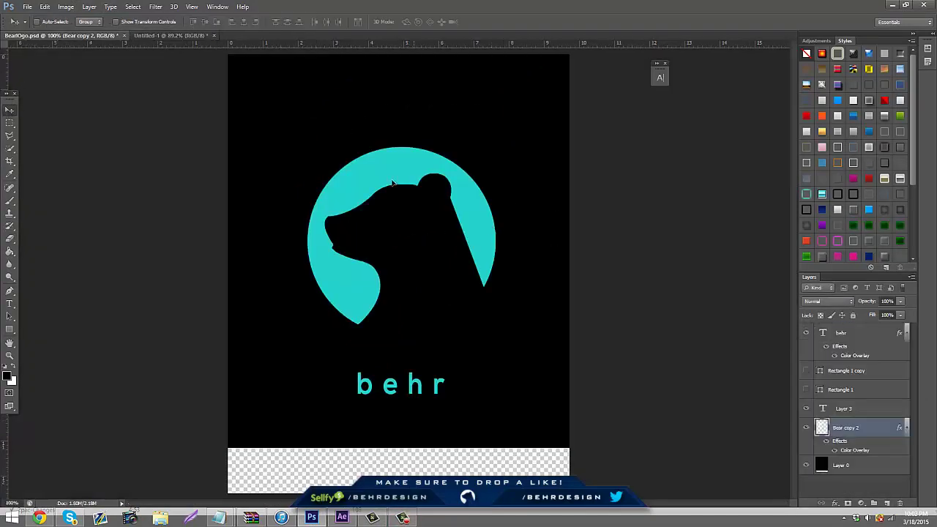
drag(366, 143, 418, 246)
Centre the bear logo on the canvas using the guides and Free Transform, and hide the guides.
key(ctrl+;)
key(ctrl+t)
click(11, 109)
click(412, 195)
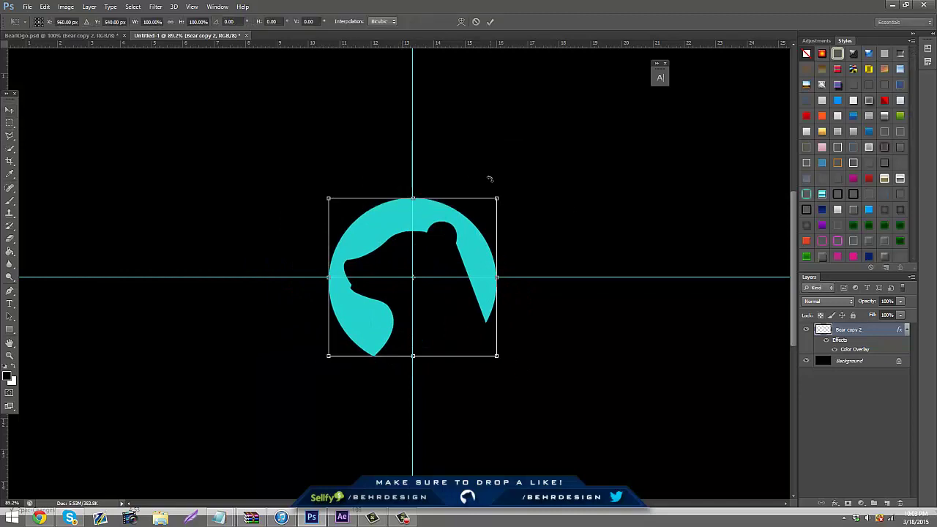
key(Return)
key(ctrl+semicolon)
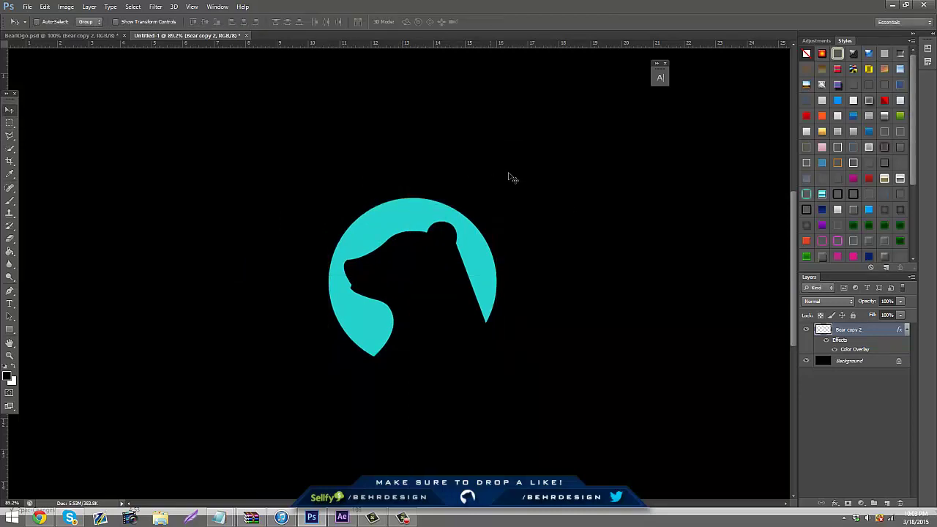
Apply the glossy gold layer style to the bear logo and flatten it by merging with a new blank layer.
click(822, 133)
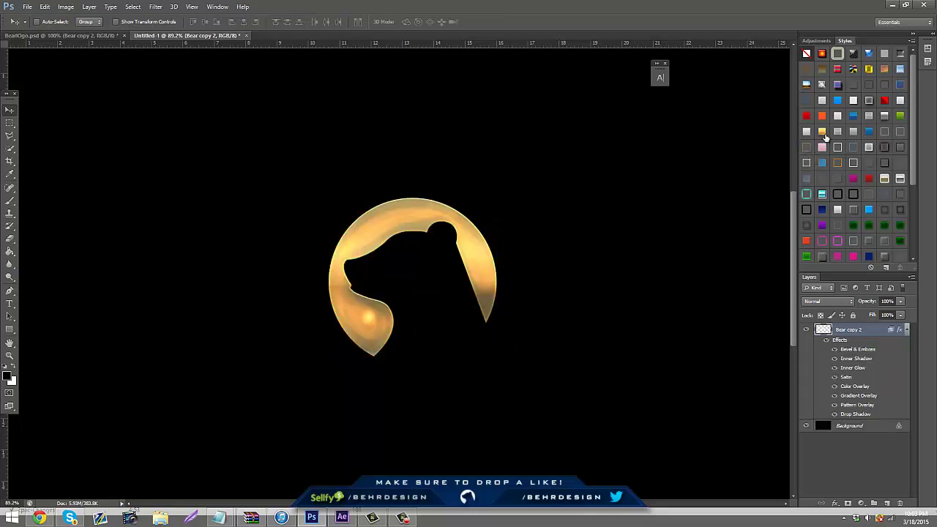
click(886, 503)
ctrl+click(854, 343)
right_click(854, 344)
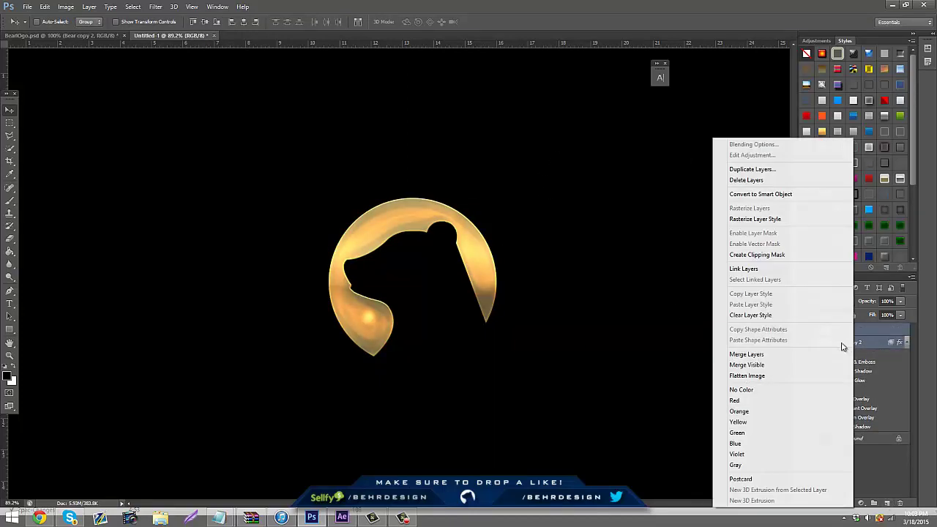
click(808, 358)
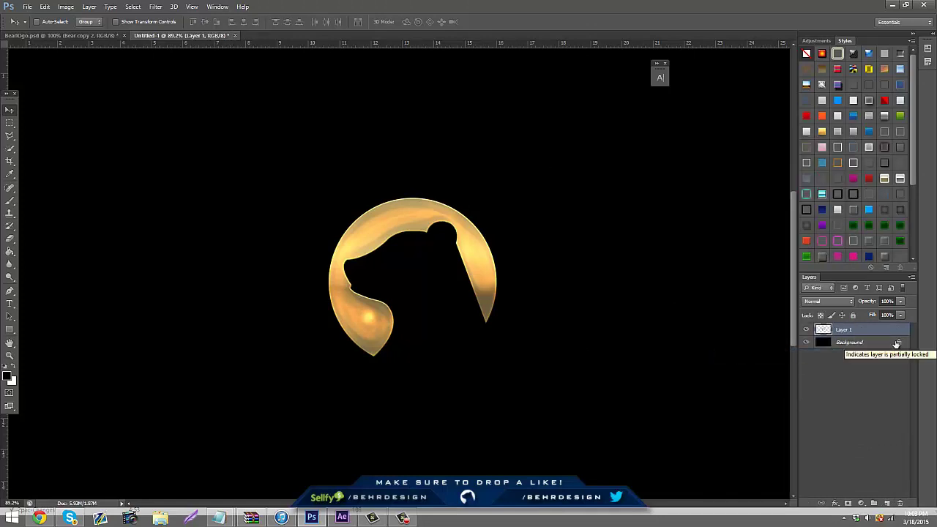
key(ctrl+j)
key(ctrl+z)
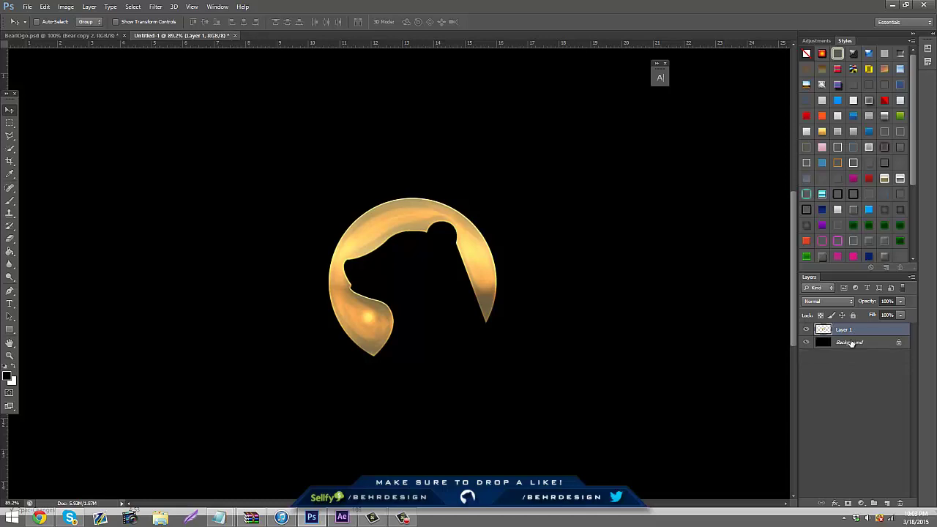
Marquee-select several thin horizontal strips across the logo, nudge them slightly to the right and deselect.
click(10, 122)
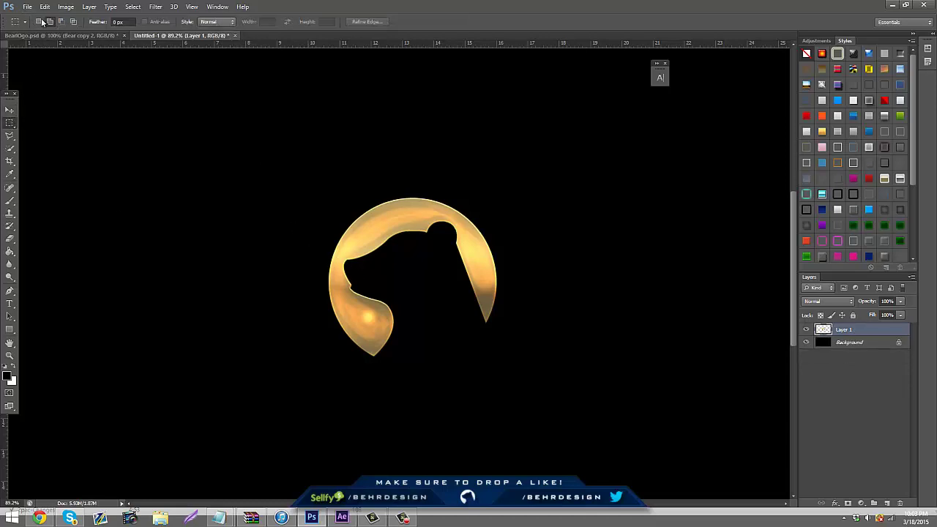
drag(290, 227, 587, 229)
drag(430, 255, 532, 256)
drag(271, 282, 387, 284)
drag(444, 319, 538, 322)
drag(259, 329, 408, 328)
click(9, 109)
key(Right)
click(6, 124)
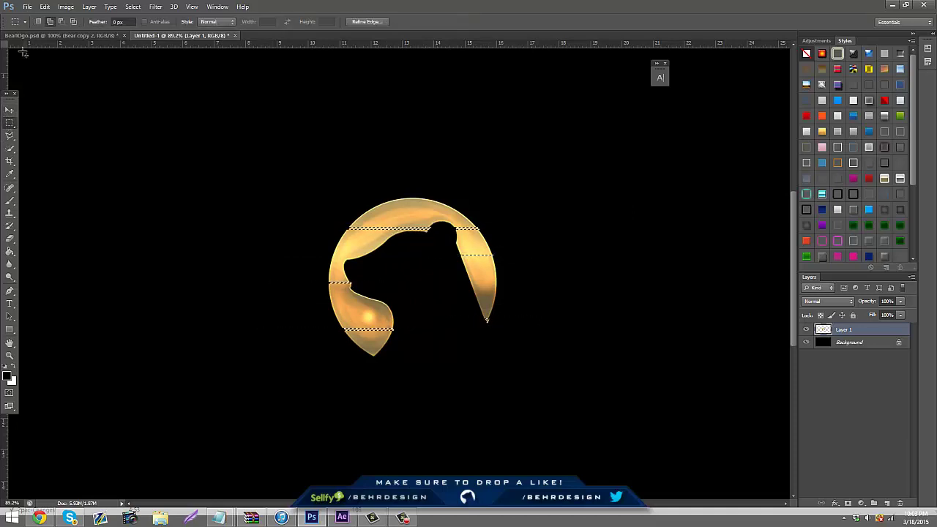
click(66, 96)
Add horizontal strip selections at the logo's top, lower left and right side, nudge them sideways and deselect.
click(51, 22)
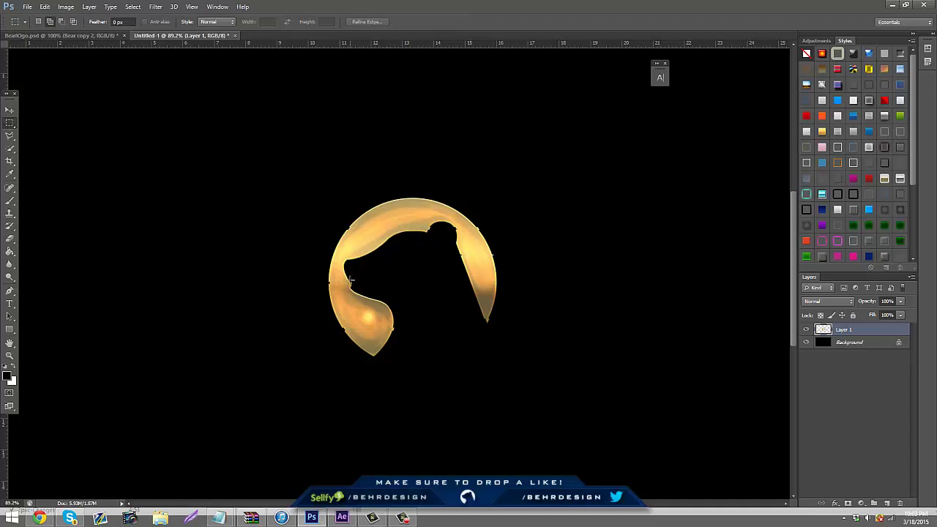
drag(427, 310, 259, 313)
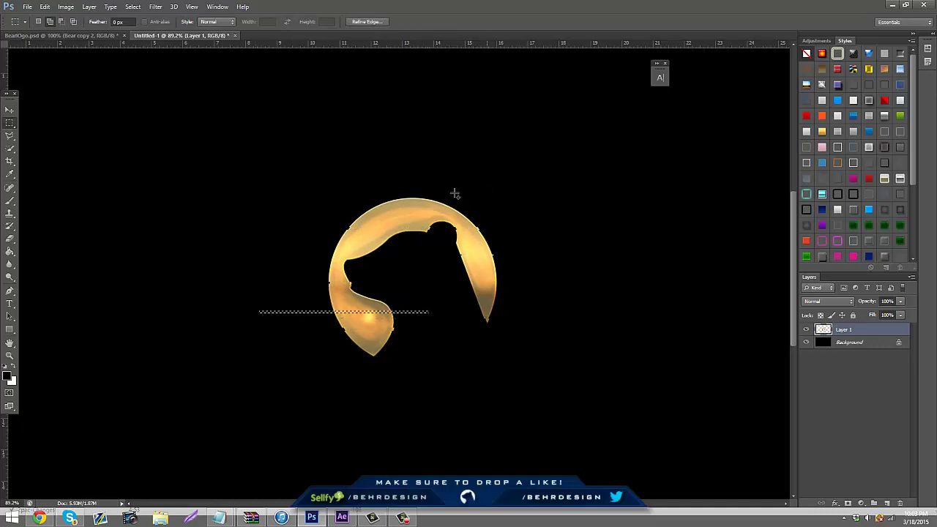
drag(480, 194, 307, 201)
drag(522, 336, 470, 311)
drag(515, 272, 457, 269)
click(9, 109)
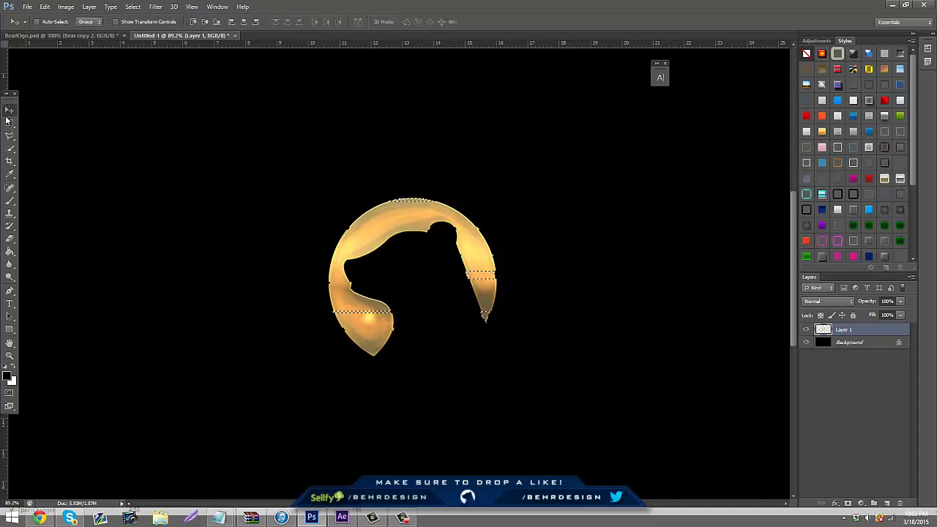
click(9, 122)
click(37, 22)
click(65, 83)
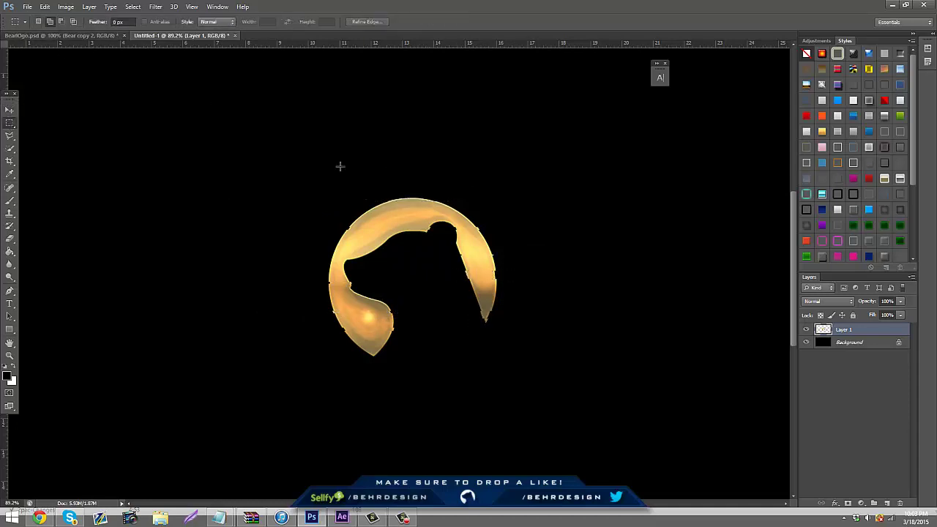
Select vertical strips at the logo's left edge, centre and right edge, nudge them upward and deselect.
drag(500, 192, 493, 384)
mouse_move(416, 337)
mouse_down()
mouse_move(391, 186)
mouse_move(411, 166)
mouse_up()
drag(302, 284, 335, 367)
click(13, 106)
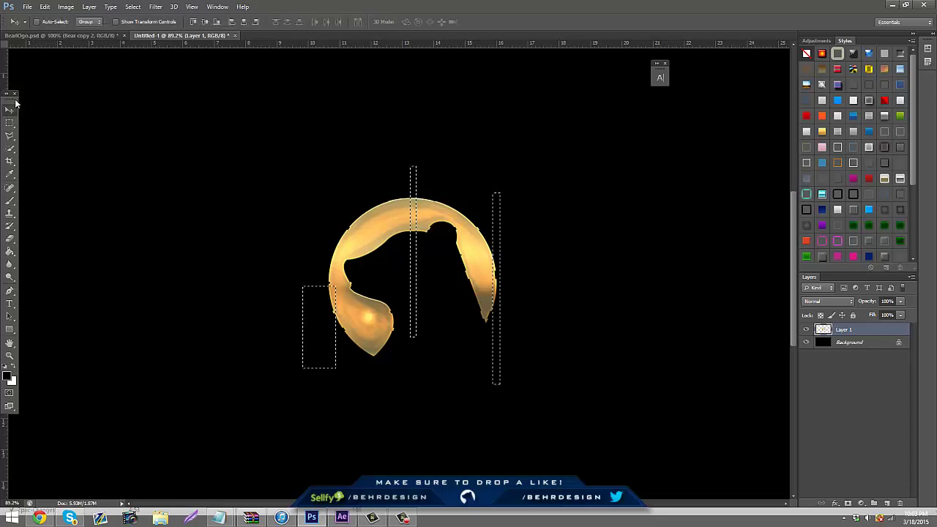
key(Up)
key(Up)
click(9, 123)
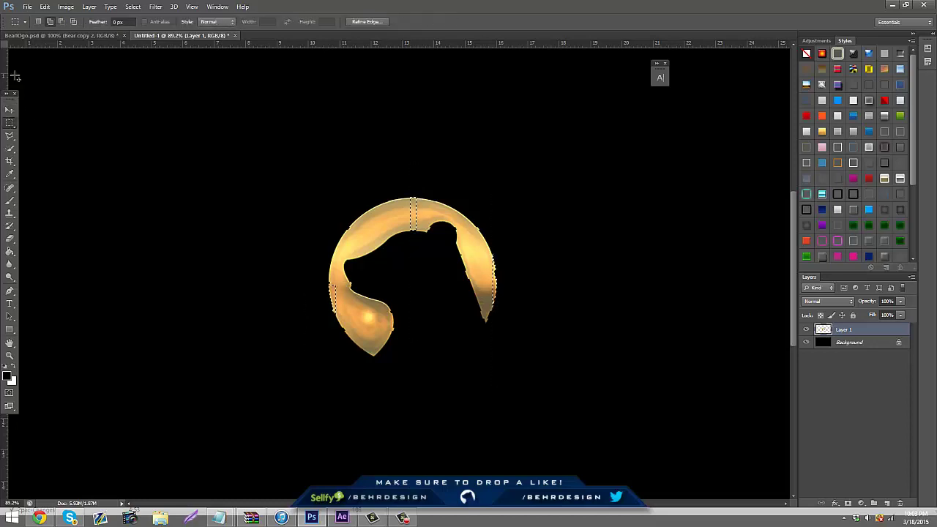
click(87, 71)
Select further vertical strips at the upper left, lower left and right tip, nudge them vertically and deselect.
click(50, 21)
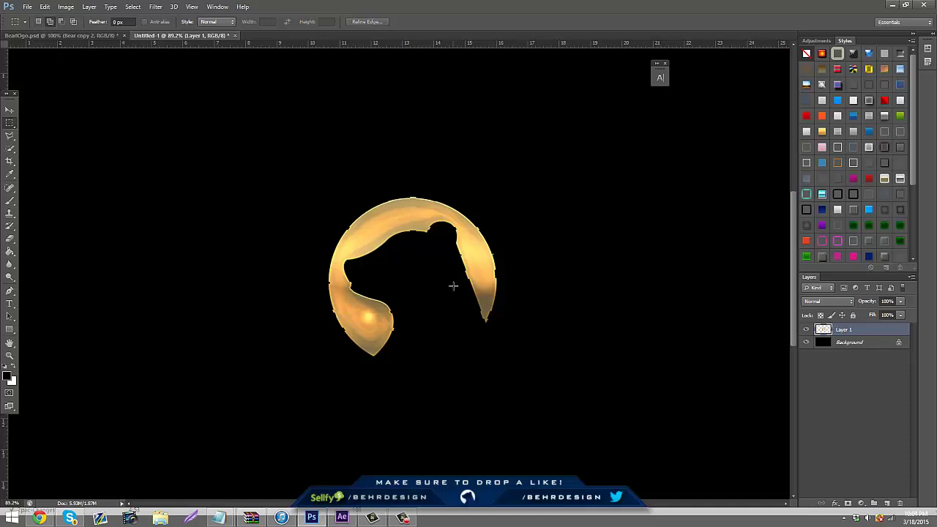
drag(489, 287, 485, 356)
shift+drag(365, 177, 375, 270)
shift+drag(330, 324, 349, 365)
click(9, 110)
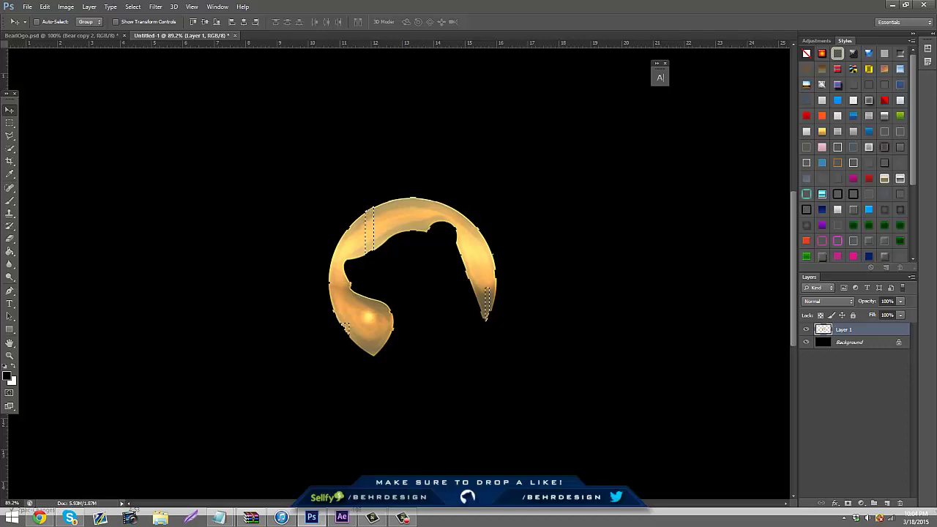
click(10, 122)
click(39, 21)
click(204, 89)
Duplicate the logo layer and apply the Displace filter to the copy with the Displacement2 map.
key(ctrl+j)
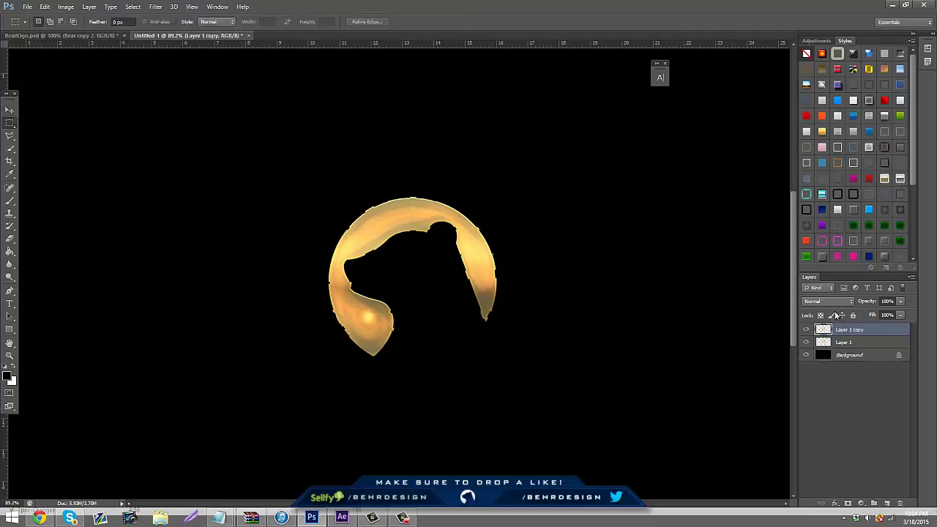
click(155, 7)
mouse_move(199, 114)
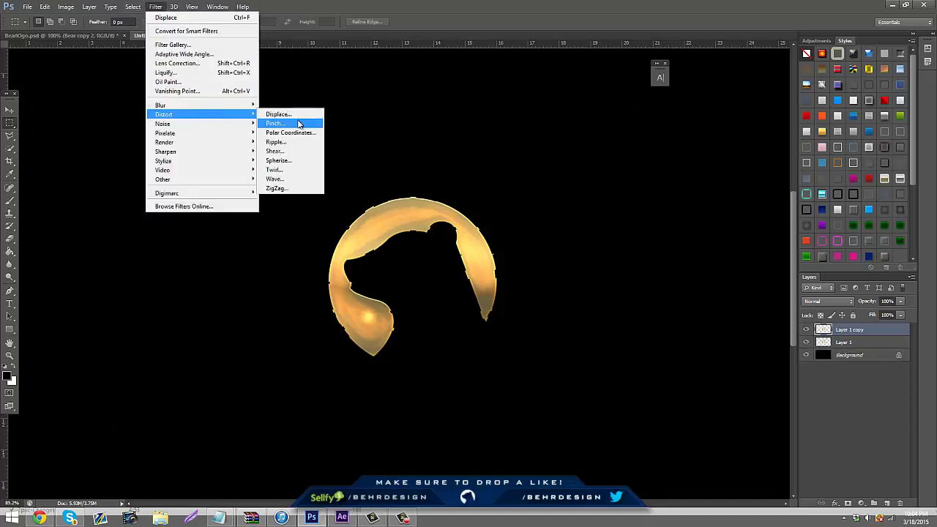
click(296, 116)
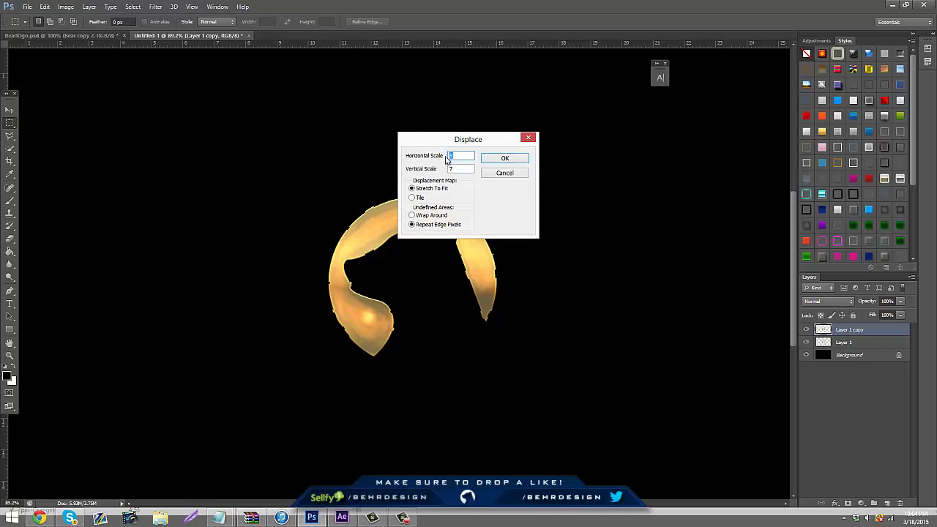
click(504, 158)
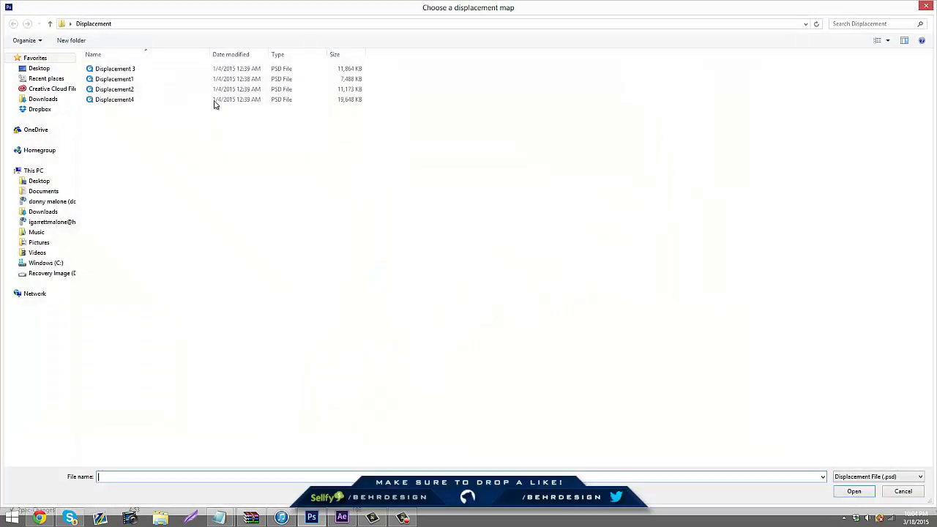
double_click(212, 87)
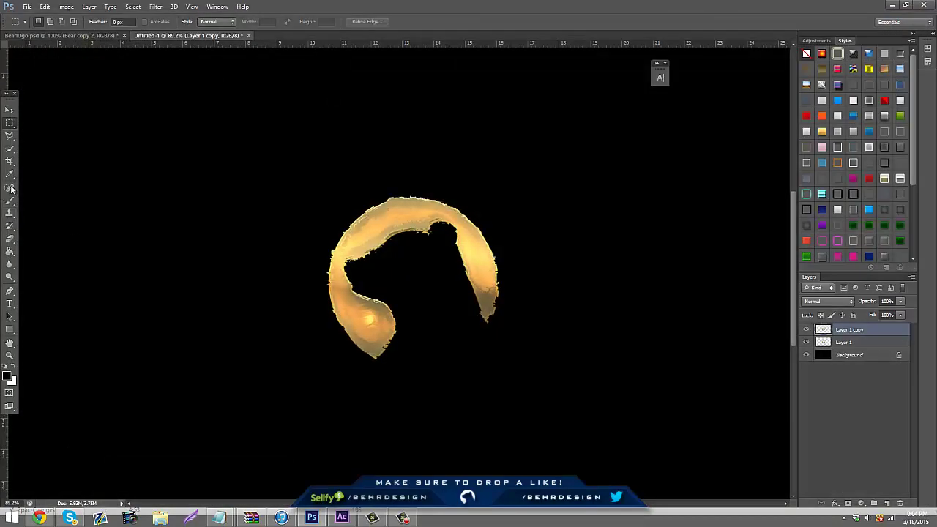
Erase parts of the displaced copy along the inner edge, left side, top arc and right tip of the logo.
click(9, 237)
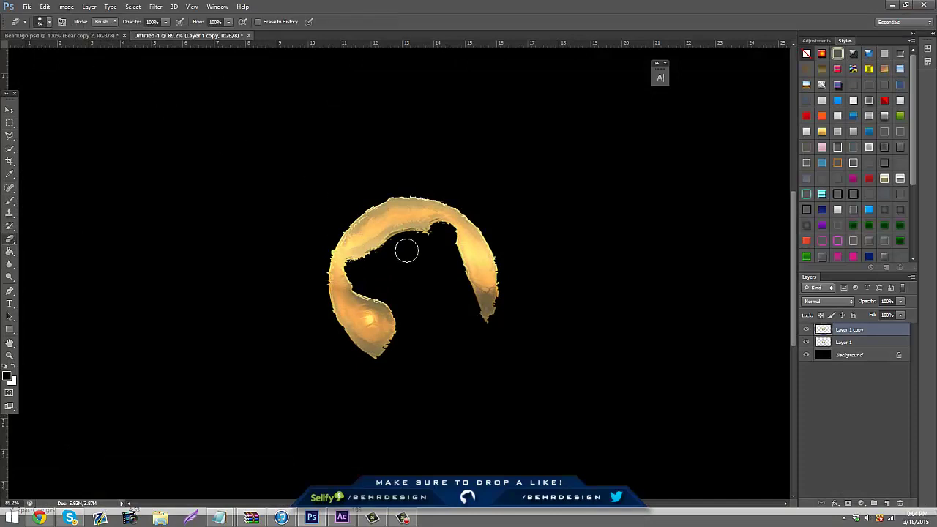
mouse_move(353, 268)
mouse_down()
mouse_move(441, 338)
mouse_move(388, 309)
mouse_move(366, 325)
mouse_move(369, 311)
mouse_move(393, 309)
mouse_move(397, 345)
mouse_up()
drag(322, 279, 323, 297)
drag(398, 193, 480, 218)
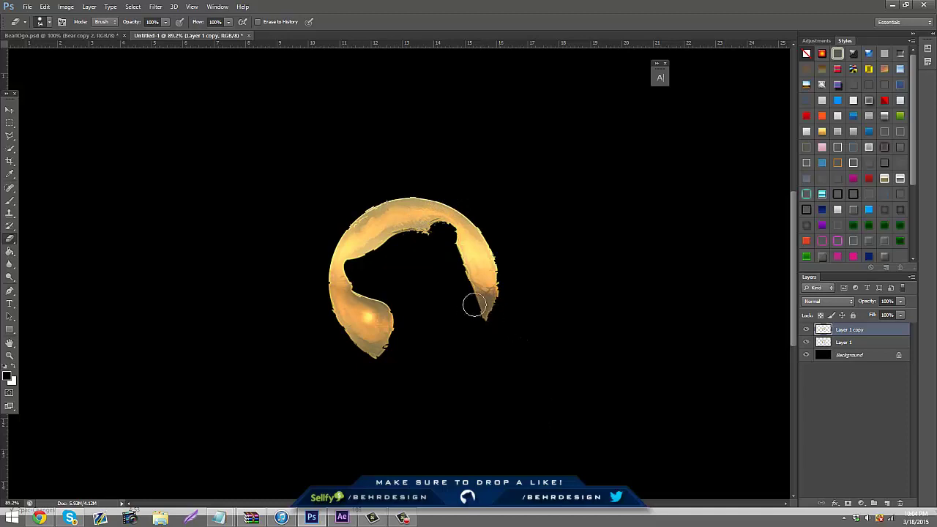
mouse_move(509, 293)
mouse_down()
mouse_move(506, 311)
mouse_move(511, 266)
mouse_up()
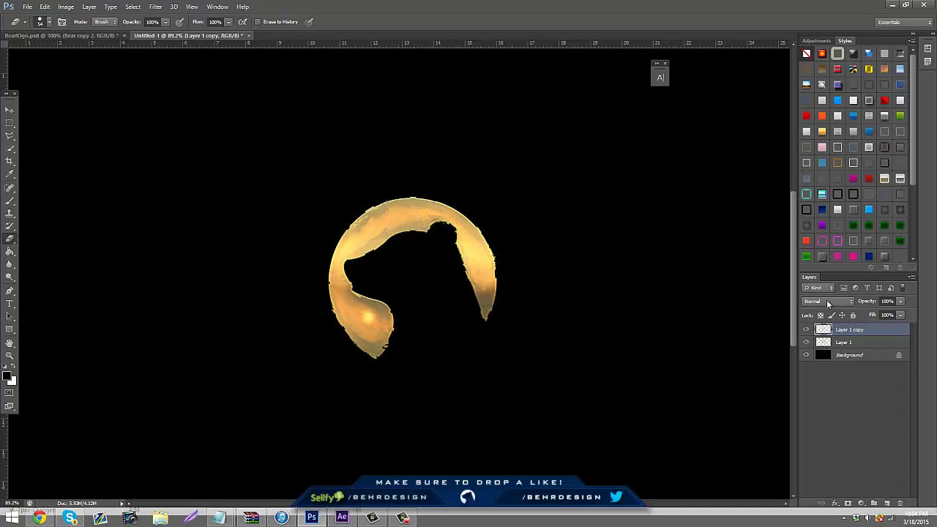
Merge the displaced copy with Layer 1 and duplicate the merged logo twice, leaving the guides hidden.
shift+click(846, 342)
right_click(847, 342)
click(797, 354)
key(ctrl+semicolon)
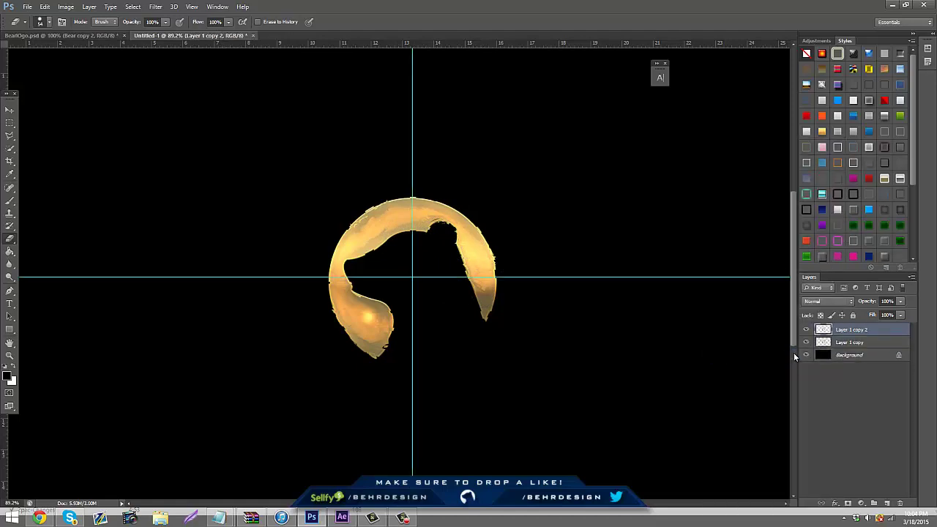
key(ctrl+semicolon)
key(ctrl+j)
On Layer 1 copy 2, apply Curves with the Red channel pulled down to output 0 at input 251.
click(850, 339)
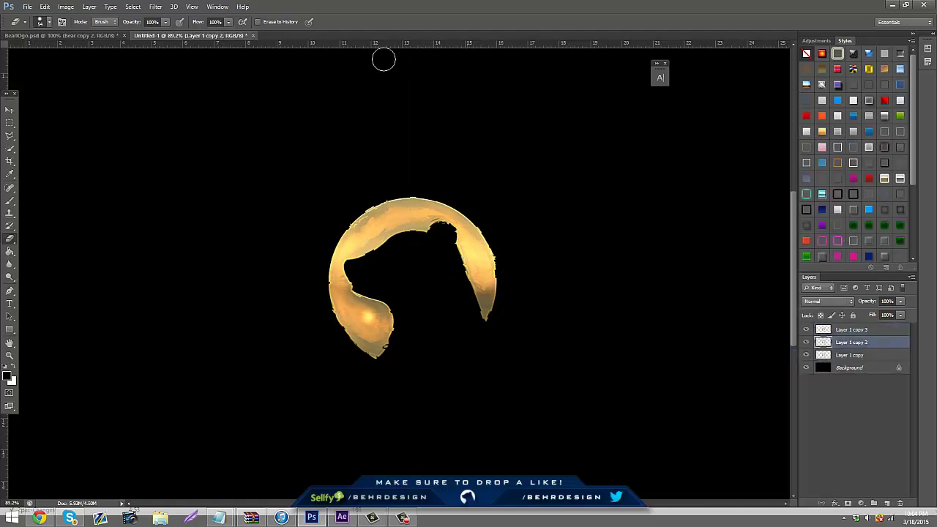
click(65, 7)
mouse_move(81, 30)
click(198, 51)
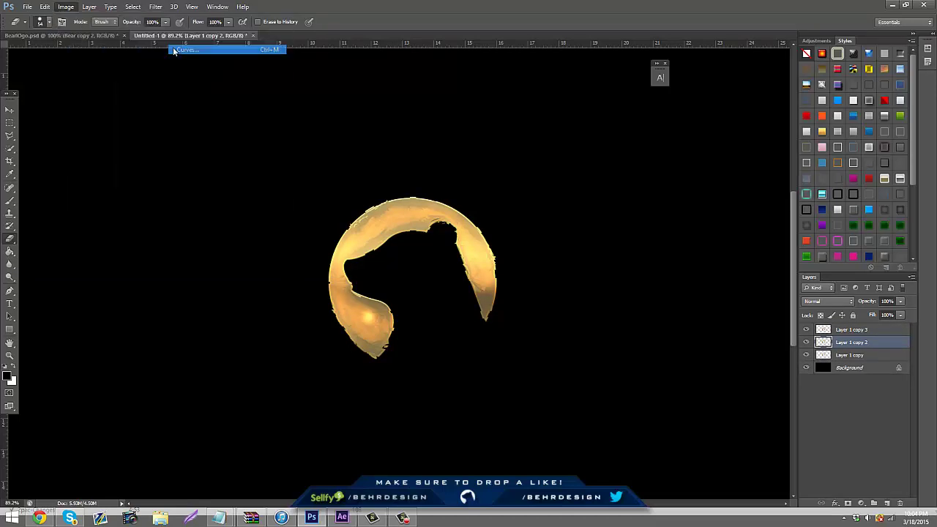
click(607, 156)
click(600, 166)
click(597, 169)
click(605, 193)
click(596, 169)
click(586, 188)
drag(693, 180, 690, 297)
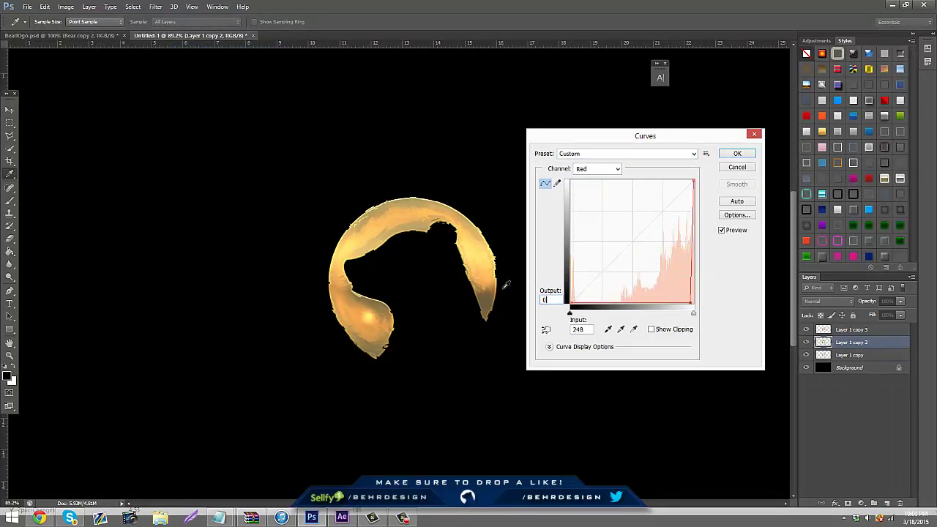
drag(573, 329, 684, 330)
text(251)
key(Return)
In Curves for Layer 1 copy, pull the Green channel down to output 0 at input 255.
click(879, 355)
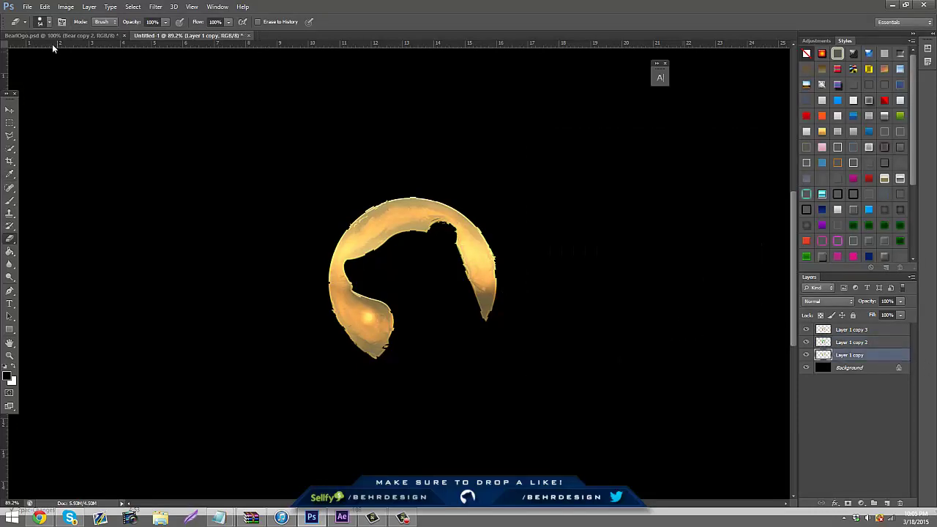
click(66, 7)
click(187, 49)
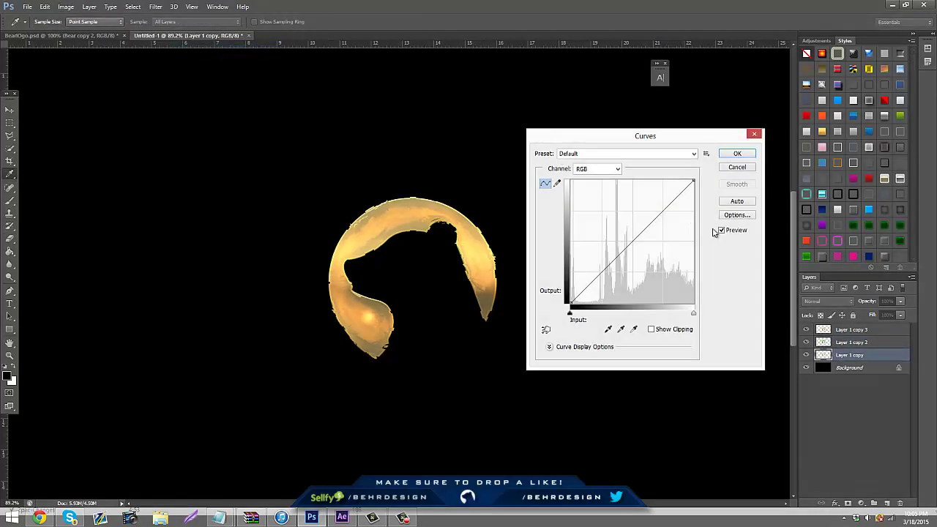
click(597, 169)
click(590, 192)
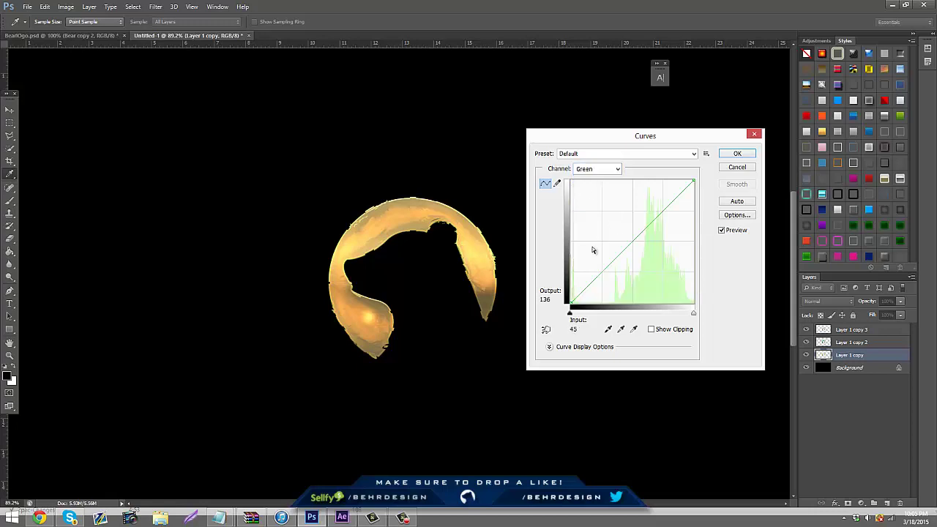
drag(644, 229, 642, 270)
text(0)
double_click(578, 330)
text(255)
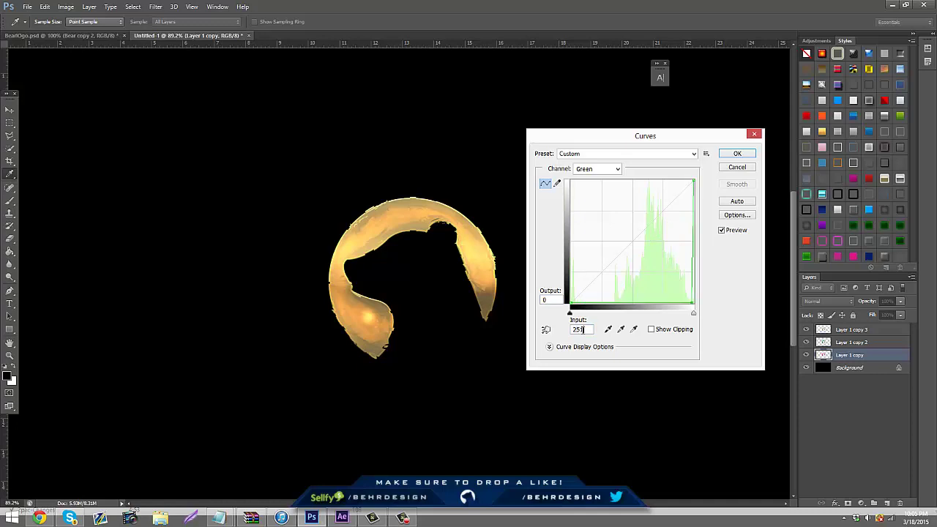
Pull down the Blue channel curve for Layer 1 copy as well and apply the Curves adjustment.
click(605, 171)
click(584, 203)
drag(667, 261, 690, 275)
key(BackSpace)
key(BackSpace)
key(BackSpace)
text(50)
key(Return)
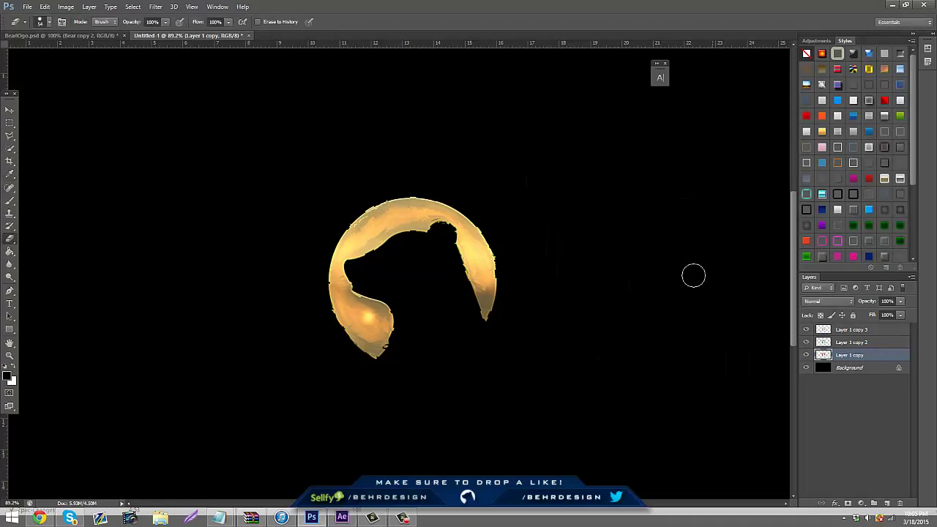
click(403, 517)
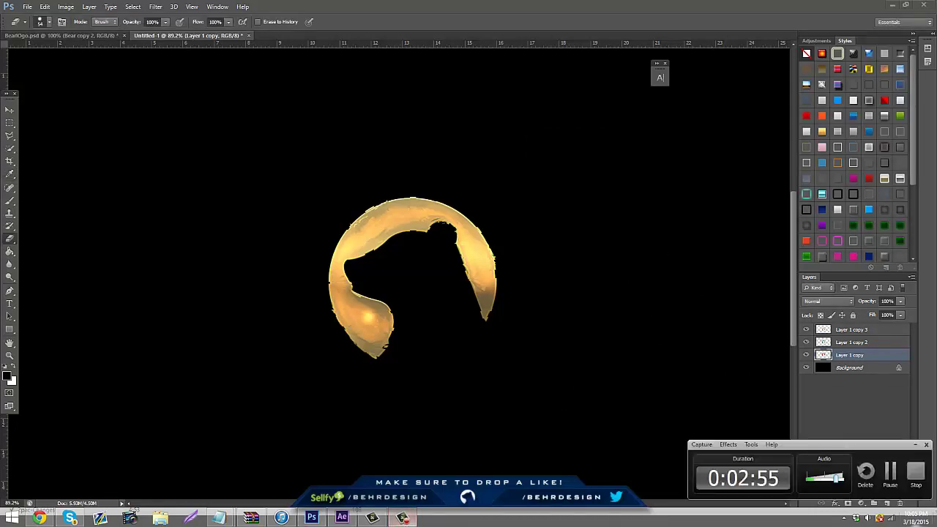
click(894, 479)
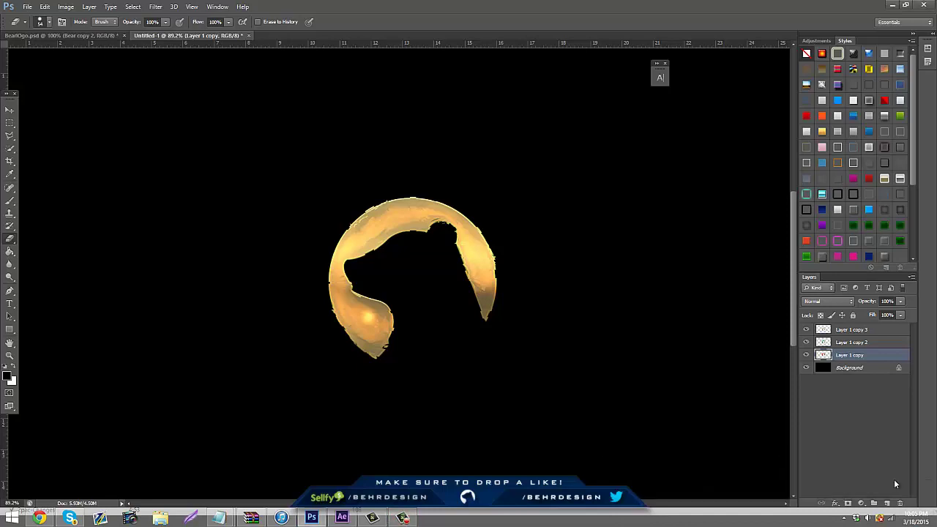
Nudge Layer 1 copy slightly right and Layer 1 copy 2 slightly left to offset the colour channels.
click(9, 108)
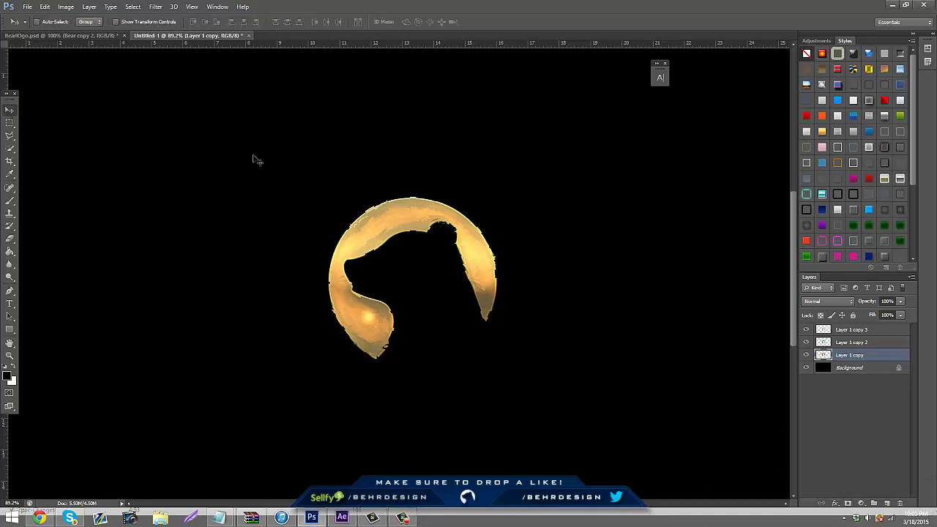
click(864, 343)
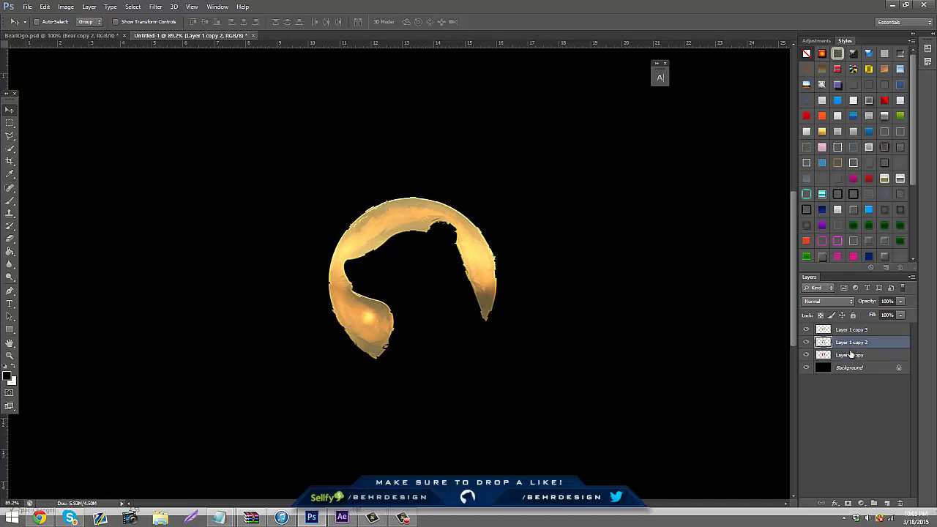
click(849, 355)
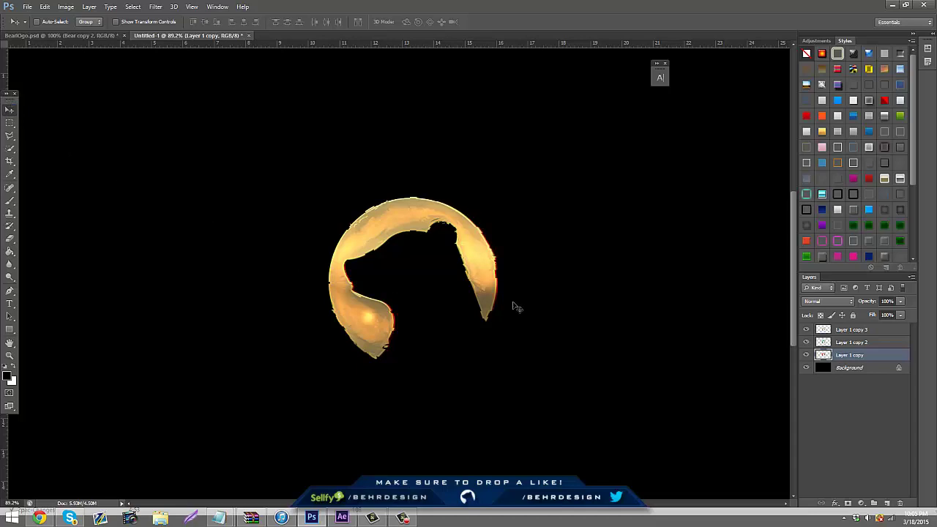
click(901, 344)
key(Left)
key(Left)
key(Right)
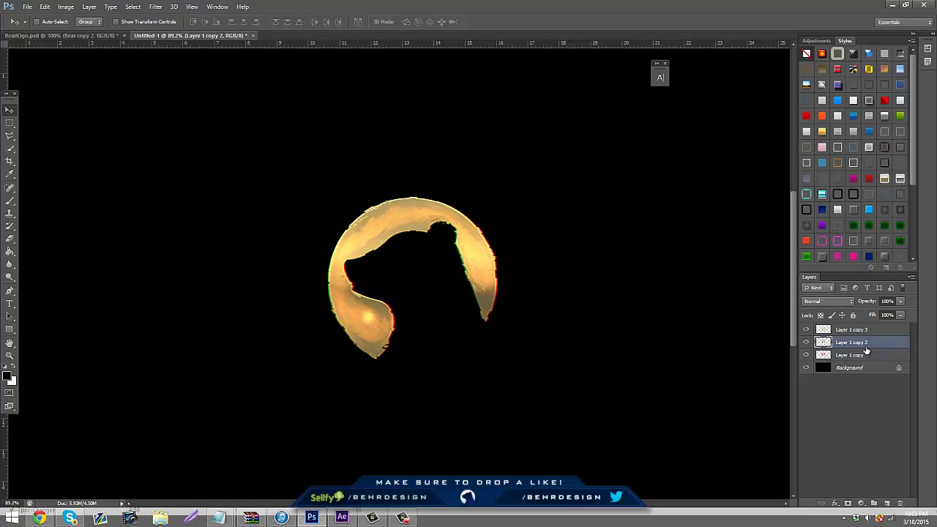
Merge Layer 1 copy, Layer 1 copy 2 and Layer 1 copy 3, and duplicate the merged layer.
click(864, 354)
shift+click(864, 342)
right_click(867, 334)
click(872, 334)
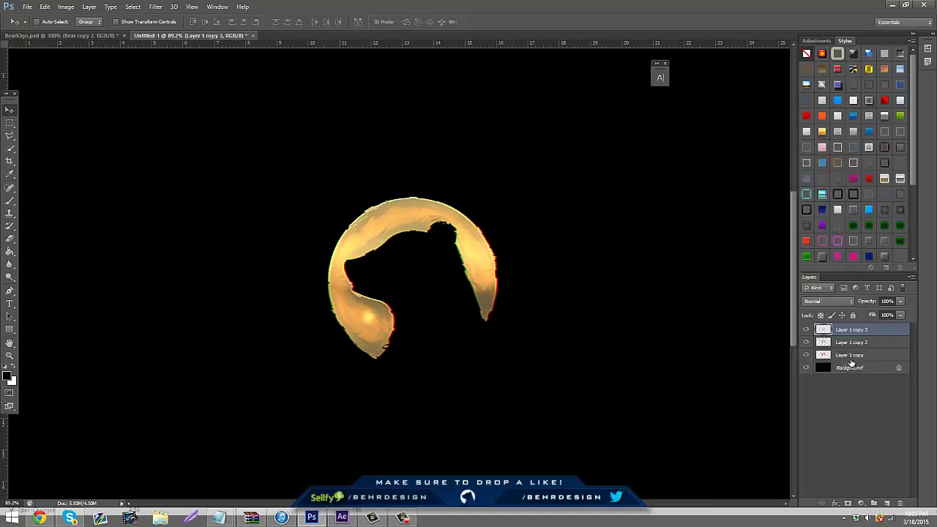
shift+click(852, 356)
right_click(855, 353)
click(815, 354)
key(ctrl+j)
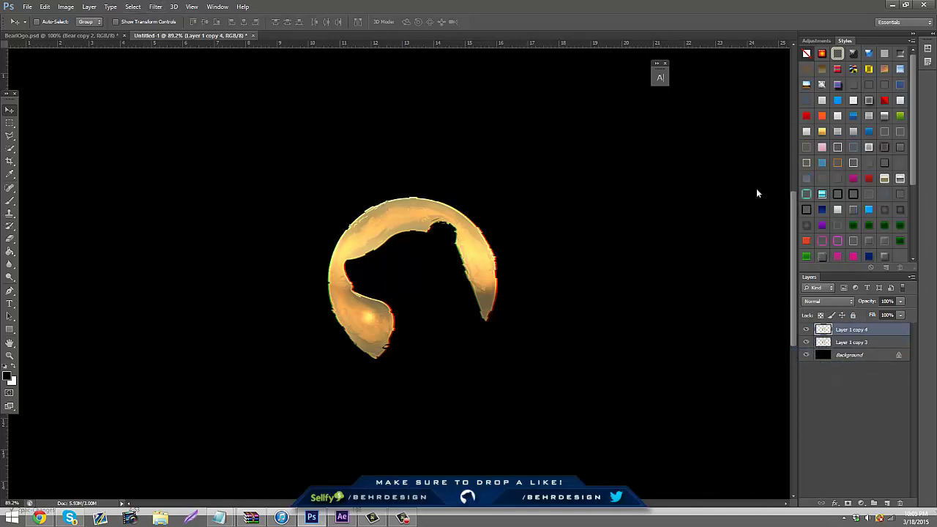
Apply a bevel, stroke, glow and shadow style preset to Layer 1 copy 4 at 10% fill, and merge it with Layer 1 copy 3.
click(868, 100)
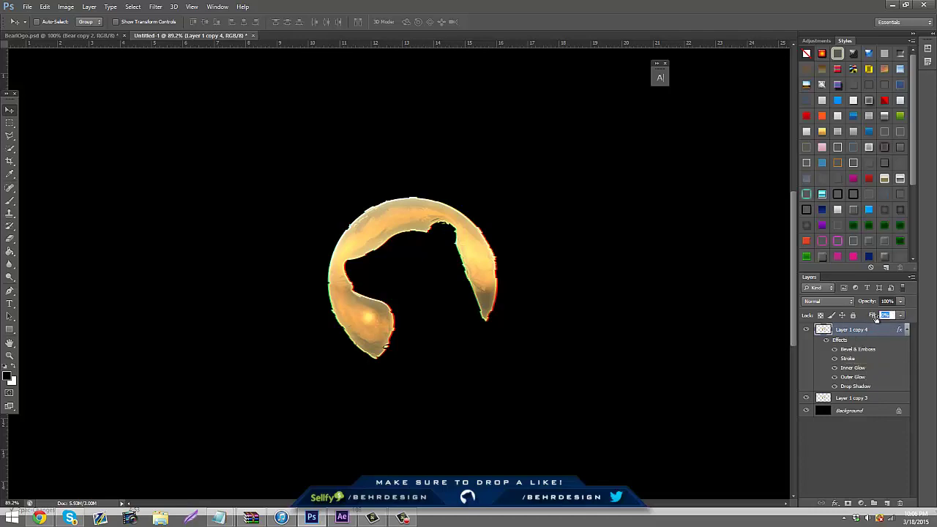
ctrl+click(835, 402)
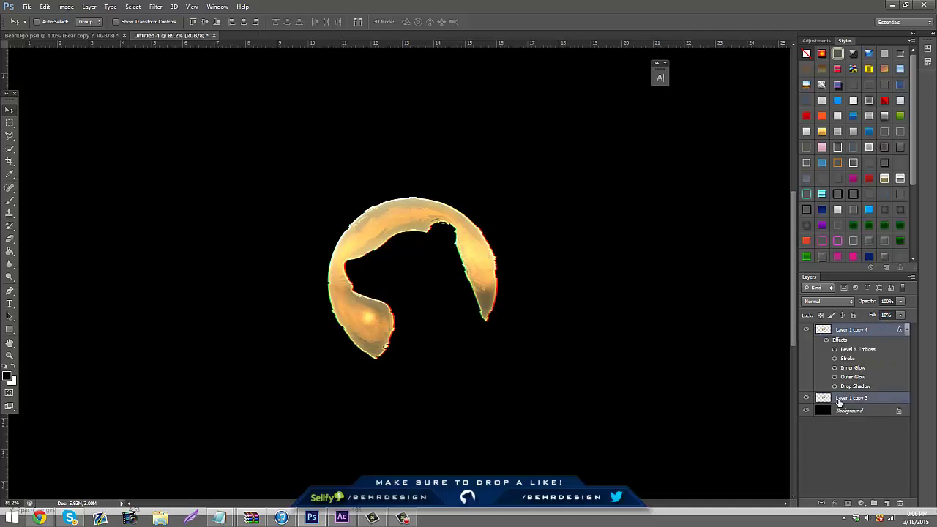
right_click(850, 398)
click(844, 241)
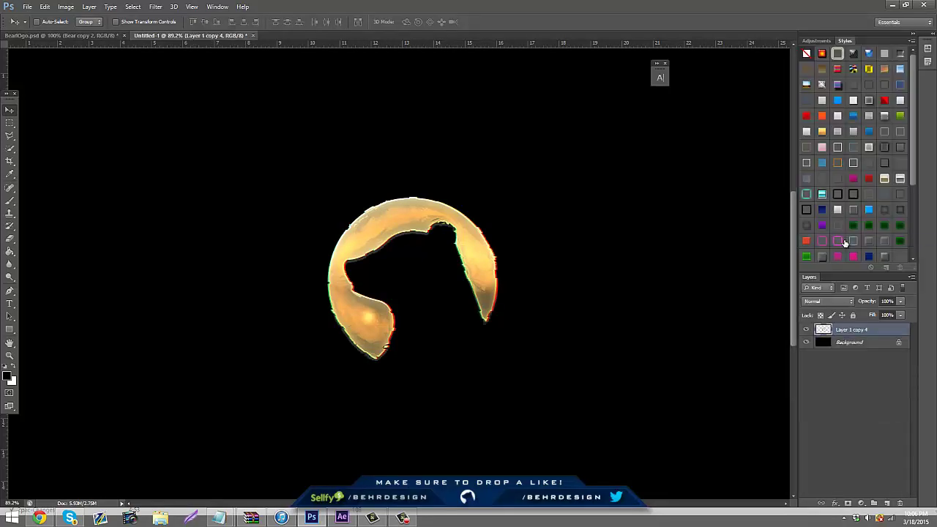
key(ctrl+j)
click(155, 7)
mouse_move(207, 121)
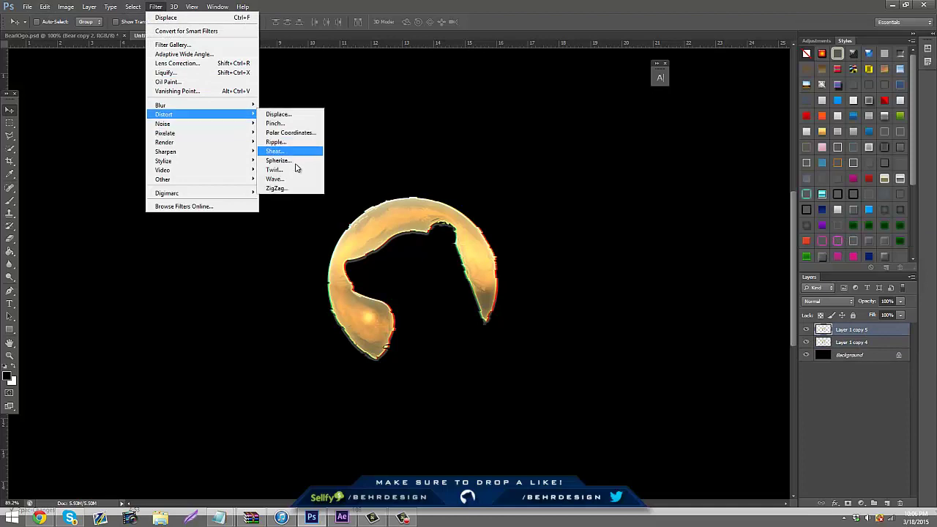
mouse_move(246, 183)
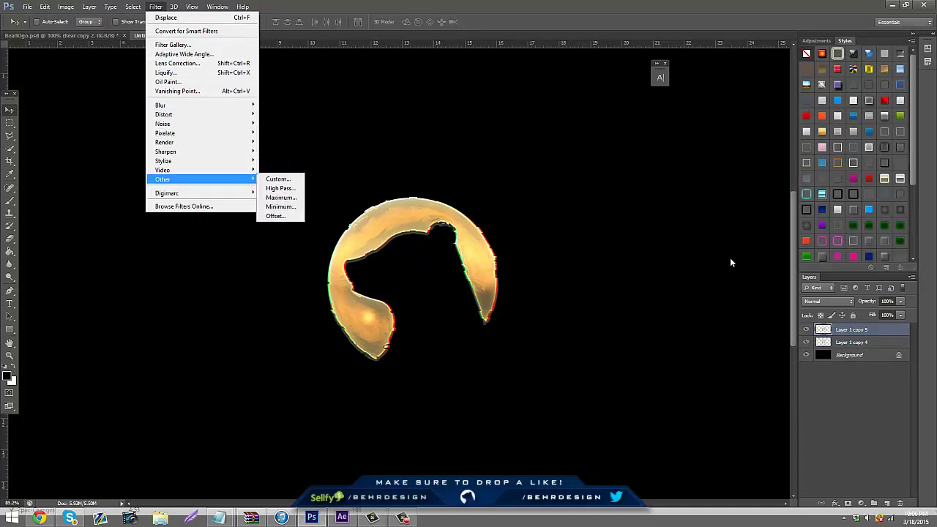
click(848, 339)
key(ctrl+e)
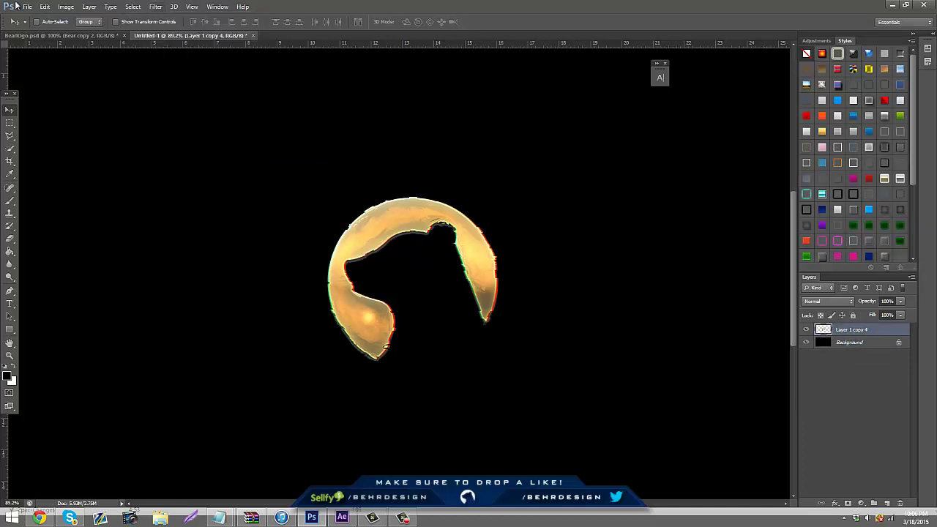
Narrow the top of the logo with a Perspective transform, apply it, and duplicate the transformed layer.
click(44, 6)
mouse_move(121, 197)
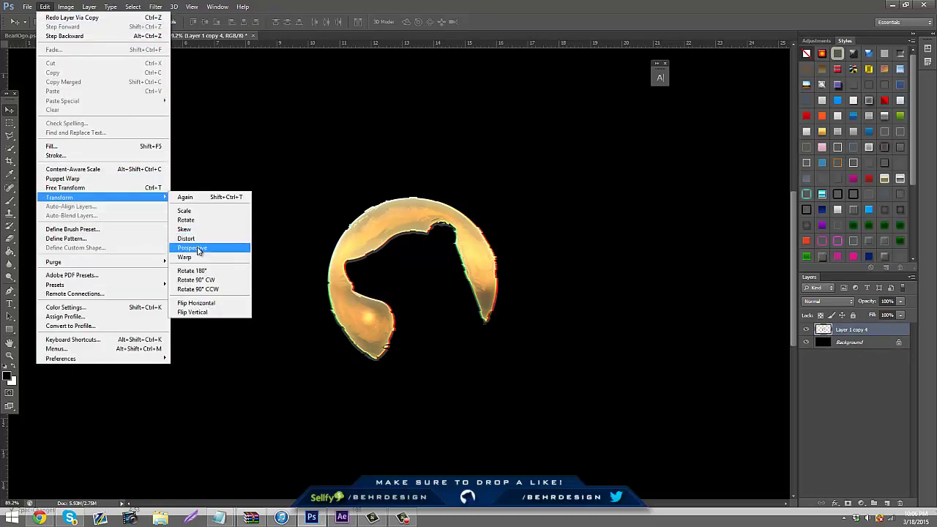
click(198, 248)
drag(318, 189, 323, 202)
mouse_move(514, 188)
mouse_down()
mouse_move(525, 187)
mouse_move(497, 191)
mouse_up()
click(10, 108)
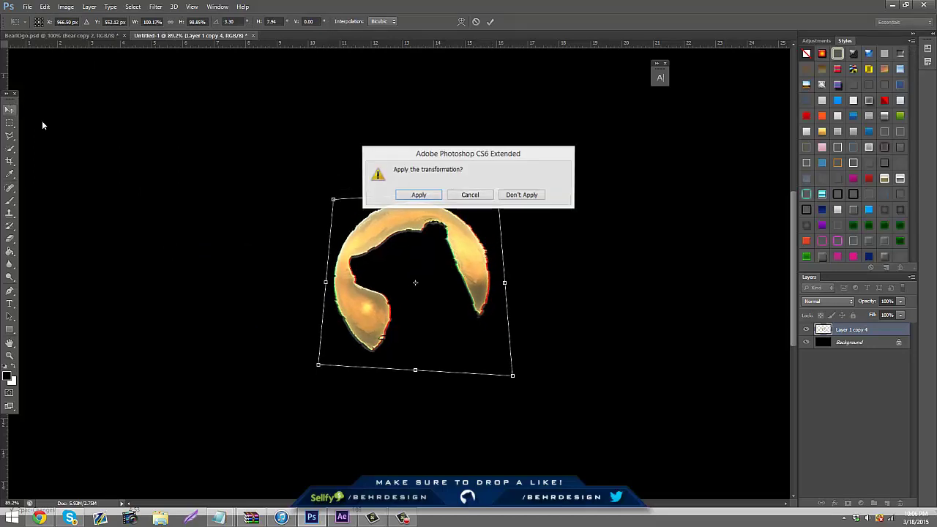
click(419, 196)
key(ctrl+j)
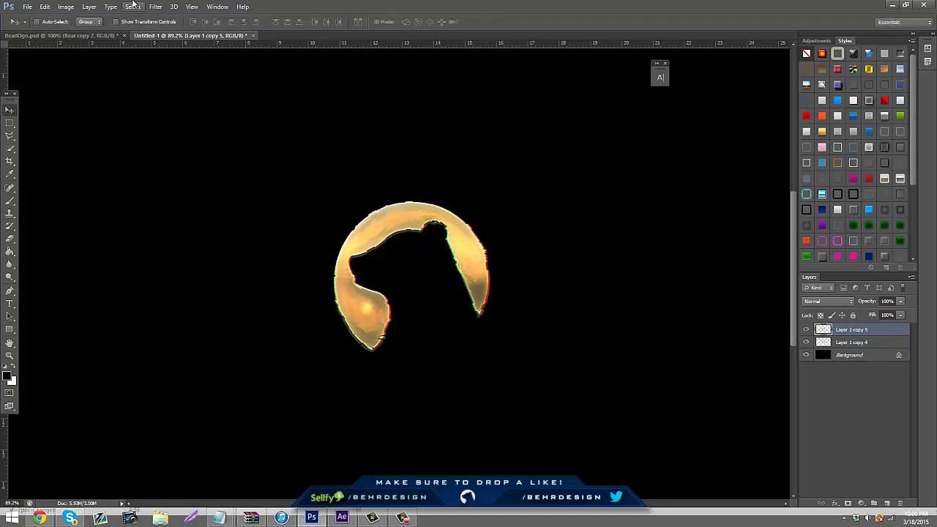
click(133, 7)
click(164, 26)
click(156, 8)
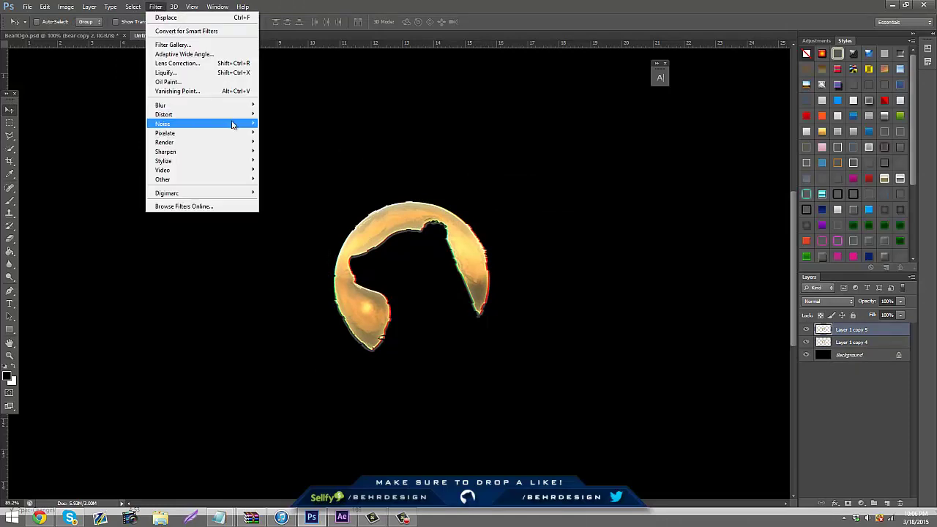
mouse_move(211, 162)
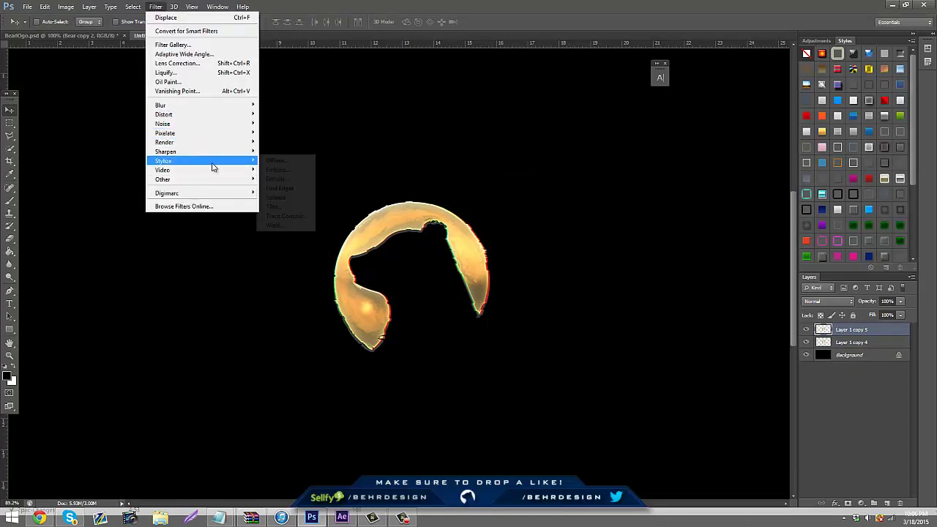
click(308, 224)
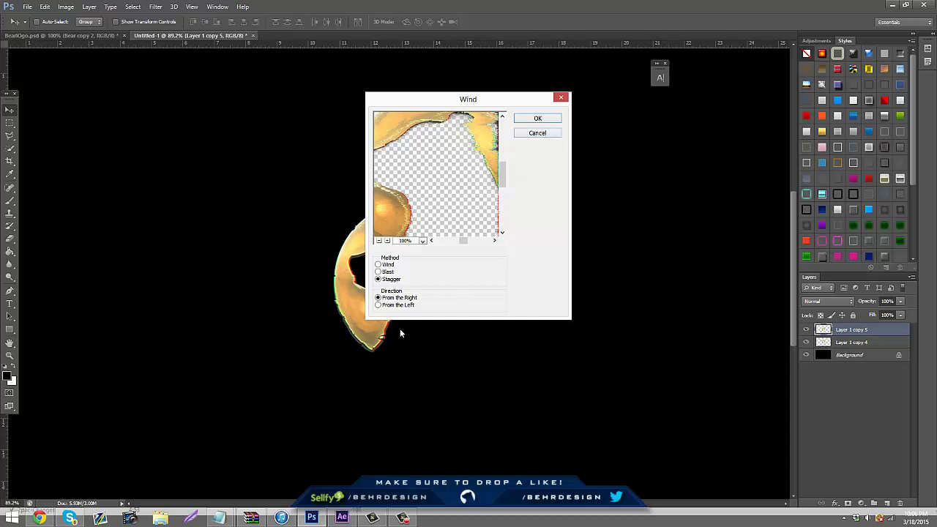
click(540, 133)
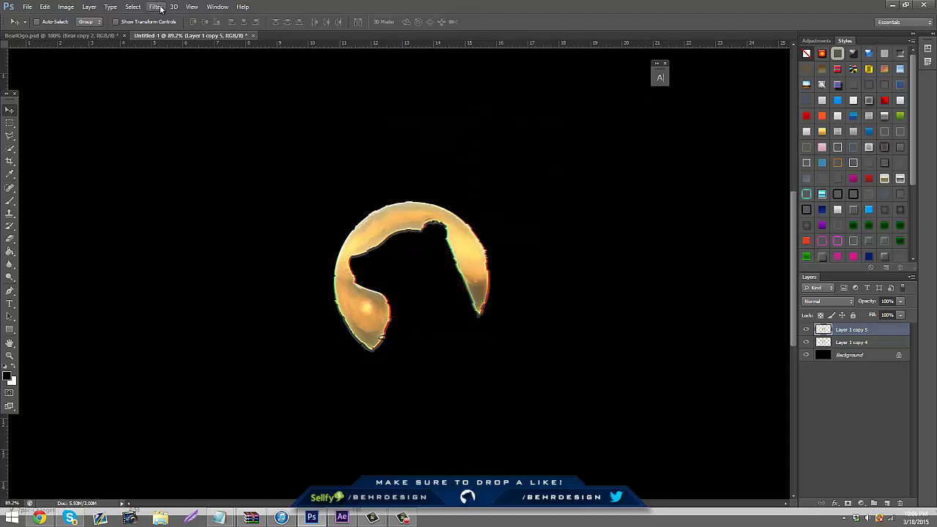
Apply a strong Ripple filter with Medium size to the duplicated logo layer.
click(160, 8)
click(292, 140)
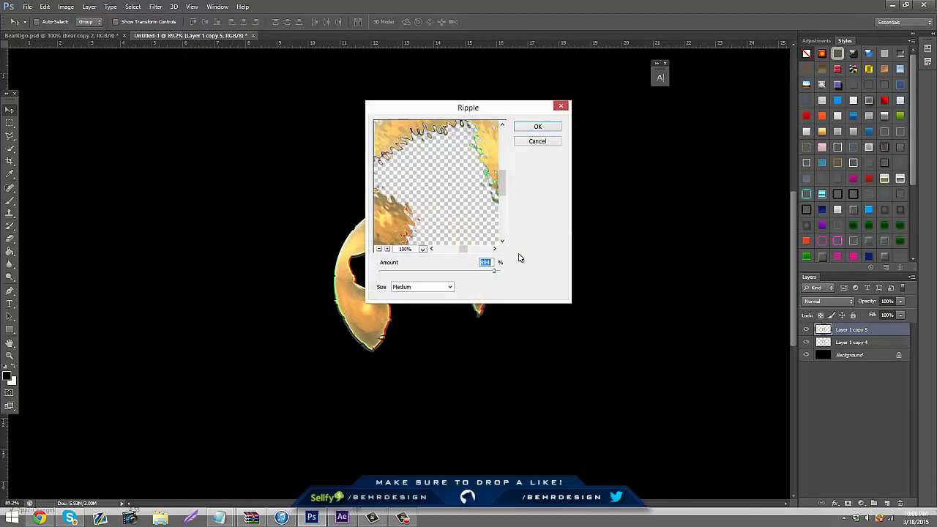
click(538, 128)
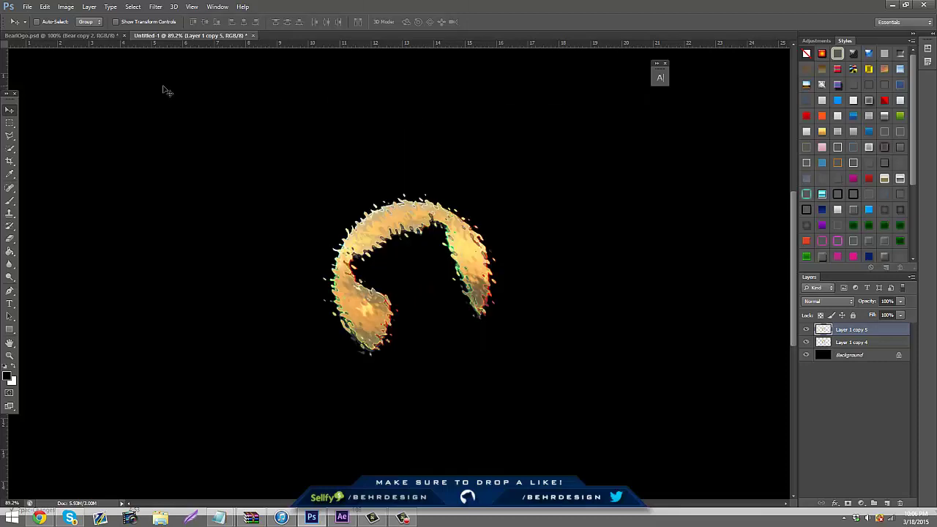
Erase most of the rippled copy, keeping splashes at the left side, top and right tip, and merge it with Layer 1 copy 4.
click(10, 239)
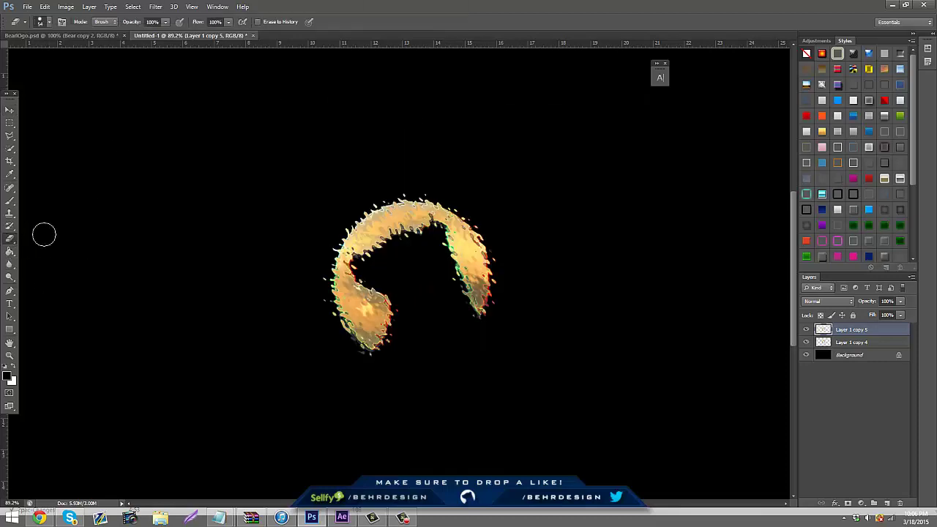
mouse_move(348, 329)
mouse_down()
mouse_move(374, 347)
mouse_move(386, 337)
mouse_move(357, 281)
mouse_move(328, 266)
mouse_move(344, 265)
mouse_move(366, 235)
mouse_move(396, 255)
mouse_move(388, 243)
mouse_move(417, 224)
mouse_move(368, 222)
mouse_move(368, 208)
mouse_move(391, 199)
mouse_move(417, 196)
mouse_move(413, 231)
mouse_move(440, 226)
mouse_move(465, 257)
mouse_move(453, 279)
mouse_move(499, 282)
mouse_move(480, 265)
mouse_move(475, 280)
mouse_move(484, 276)
mouse_move(481, 234)
mouse_move(459, 229)
mouse_move(456, 214)
mouse_move(432, 231)
mouse_move(393, 226)
mouse_up()
right_click(847, 342)
click(781, 350)
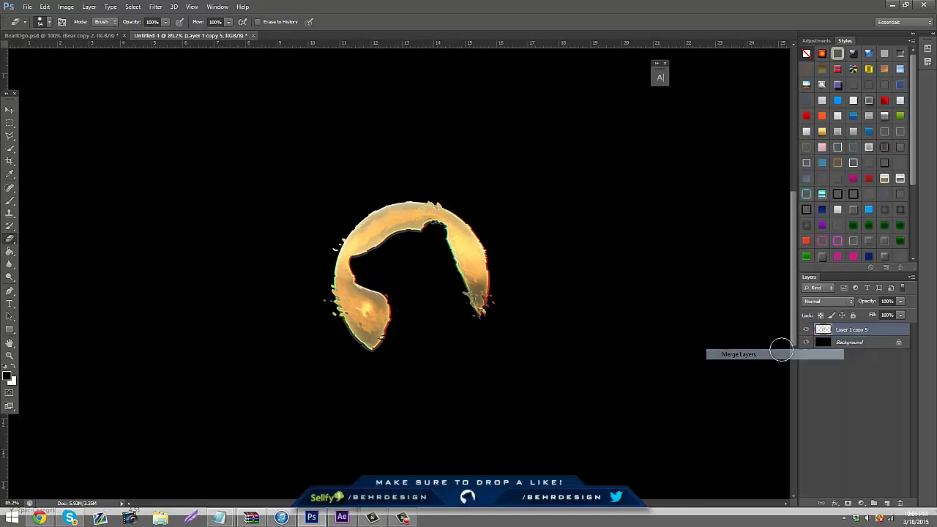
Apply a Stagger Wind filter from the right to the duplicated logo layer, Layer 1 copy 6.
click(156, 6)
mouse_move(236, 119)
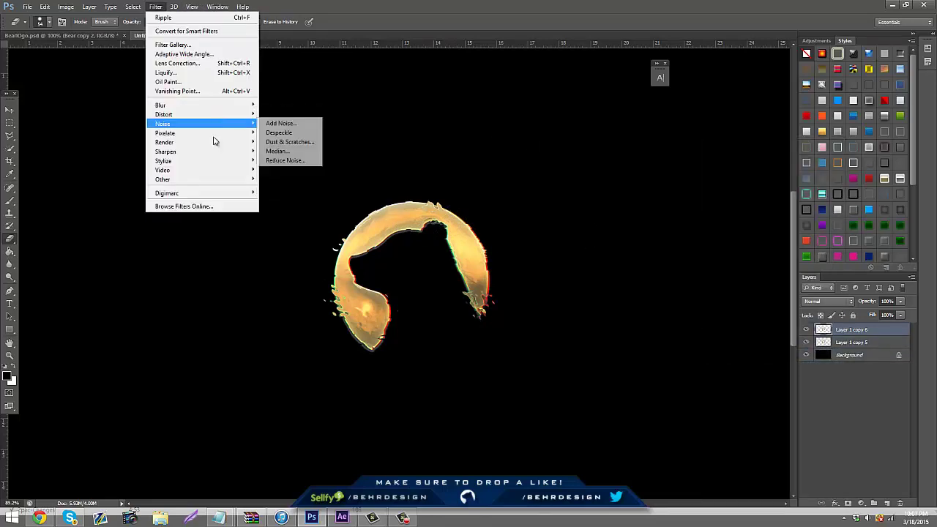
mouse_move(221, 166)
click(296, 229)
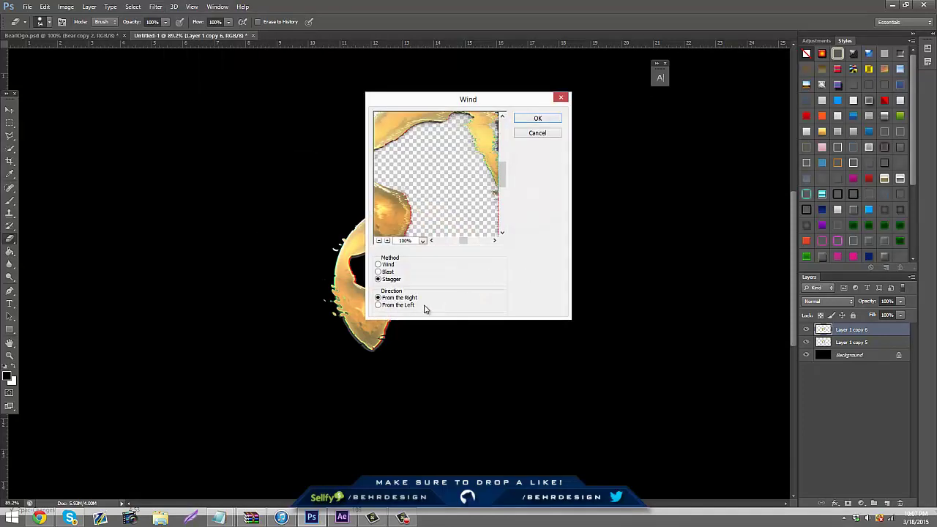
click(392, 304)
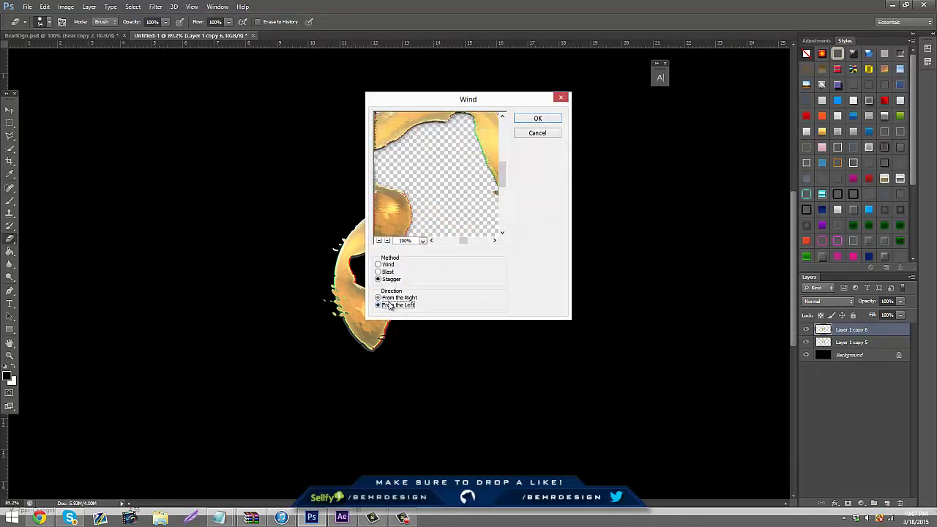
click(394, 298)
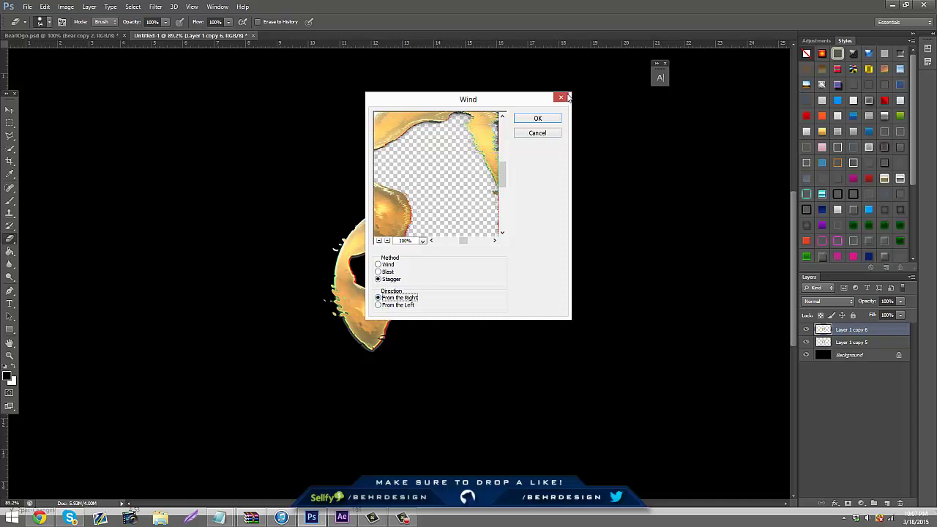
click(539, 119)
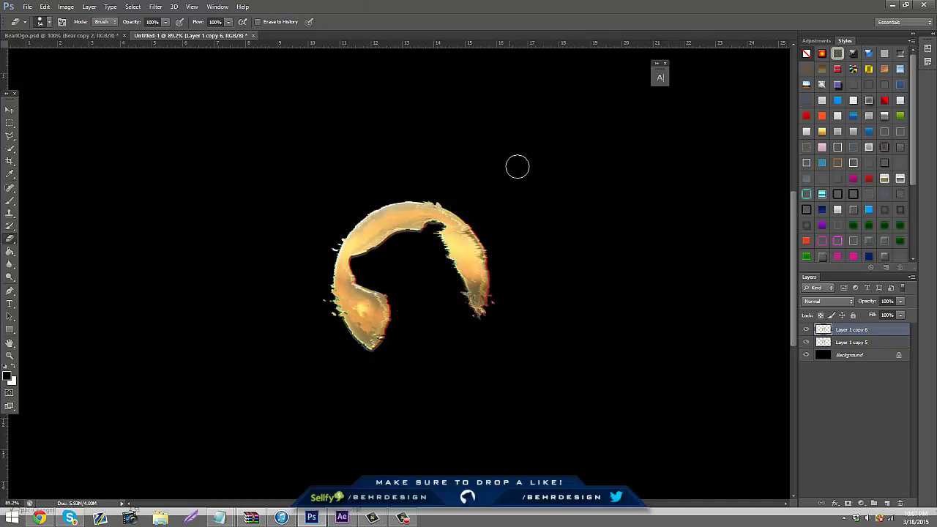
Erase parts of the wind-streaked copy along the arc's right arm and around the ear, and merge it with Layer 1 copy 5.
mouse_move(445, 203)
mouse_down()
mouse_move(470, 223)
mouse_move(482, 260)
mouse_move(458, 247)
mouse_move(457, 271)
mouse_move(469, 272)
mouse_move(462, 296)
mouse_up()
key(ctrl+z)
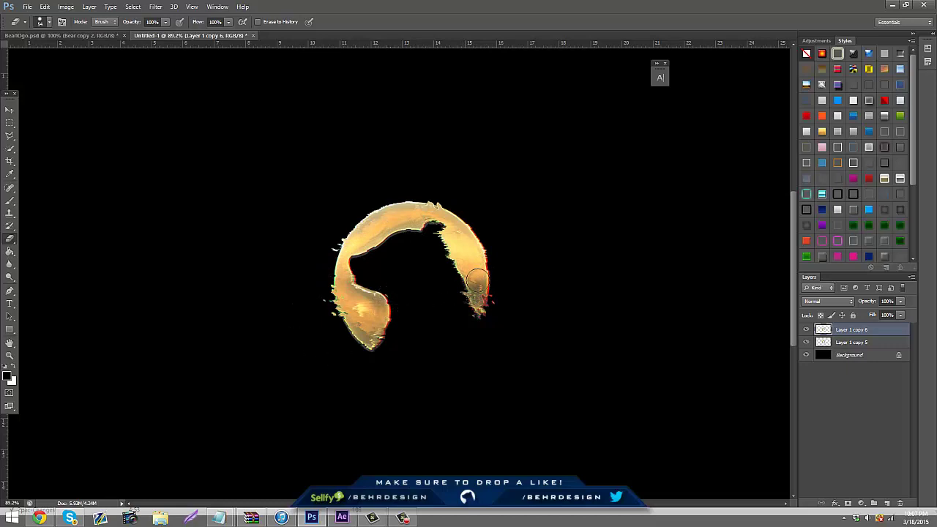
mouse_move(469, 261)
mouse_down()
mouse_move(491, 292)
mouse_move(480, 312)
mouse_up()
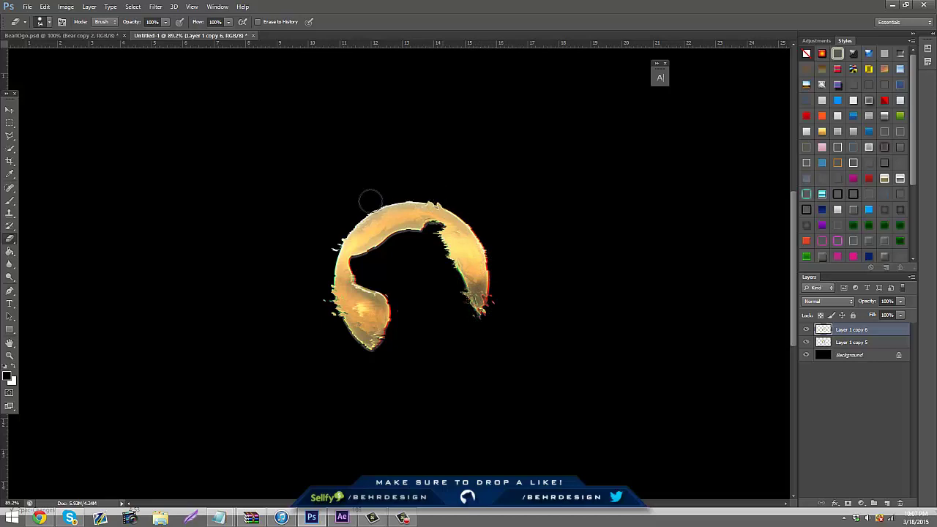
mouse_move(452, 233)
mouse_down()
mouse_move(461, 230)
mouse_move(439, 223)
mouse_move(450, 228)
mouse_up()
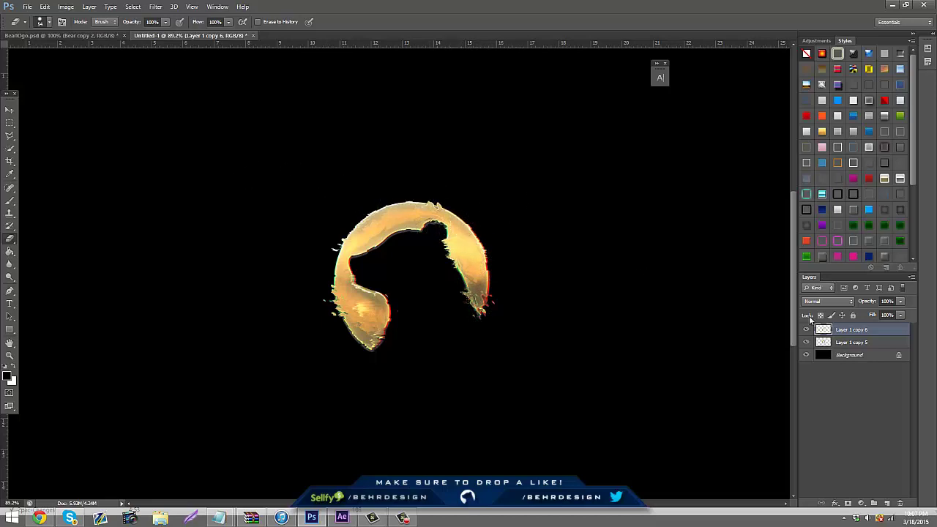
right_click(838, 344)
click(799, 349)
click(153, 6)
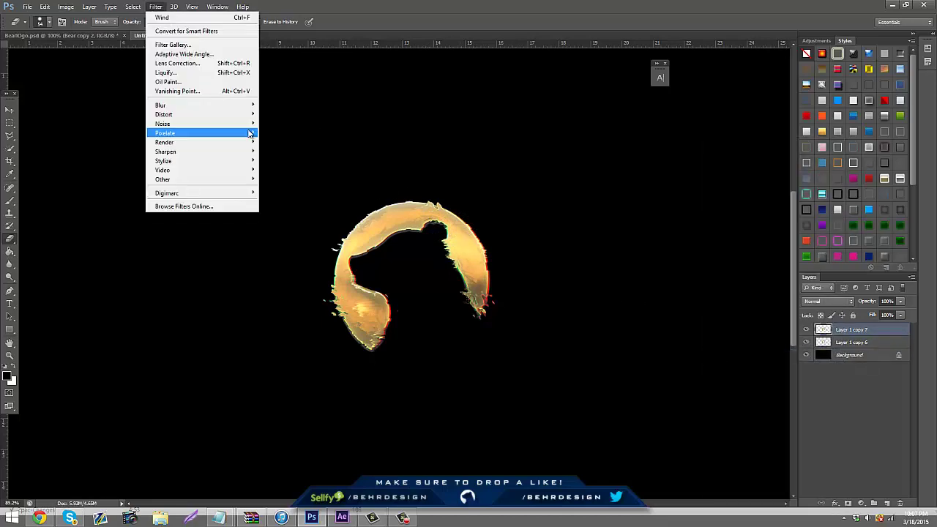
mouse_move(226, 136)
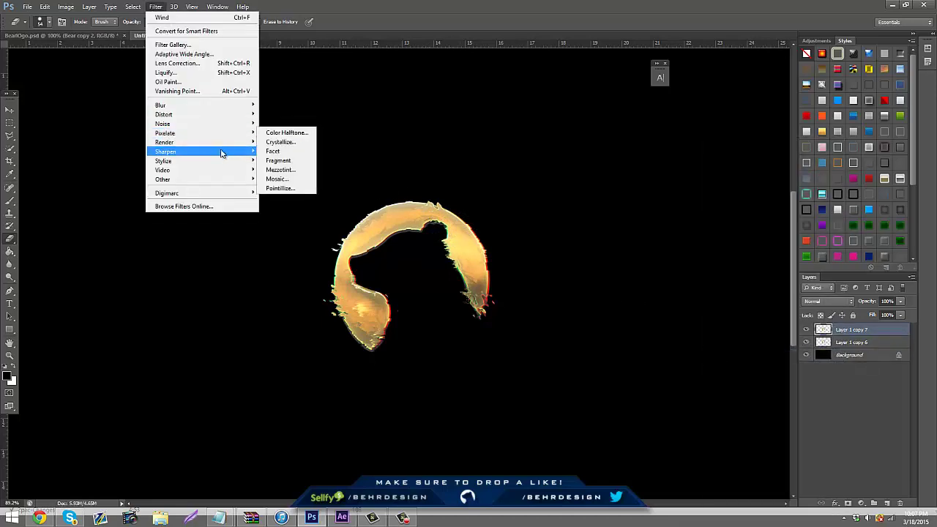
mouse_move(208, 115)
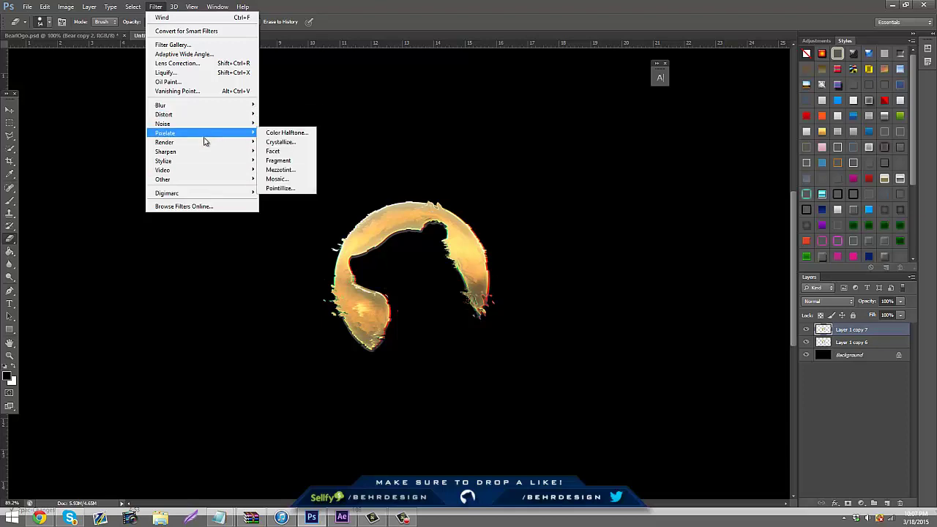
mouse_move(200, 161)
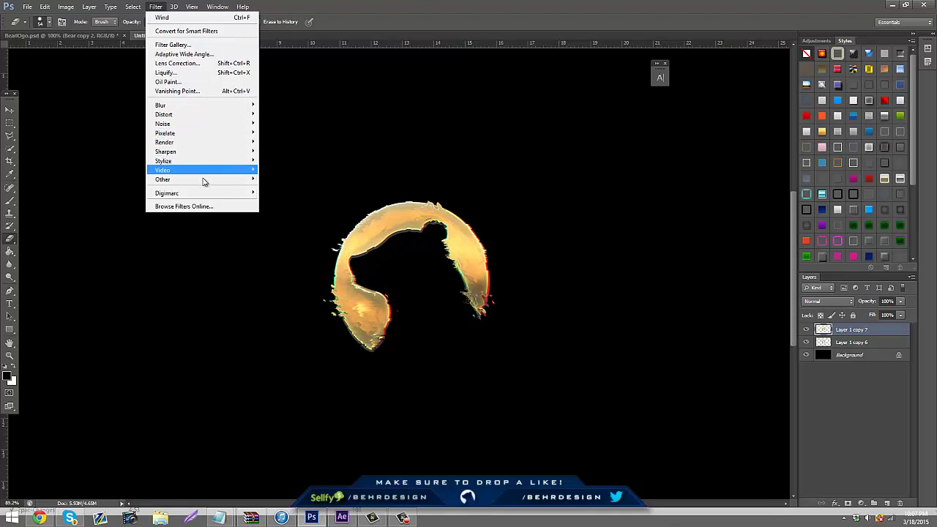
click(331, 198)
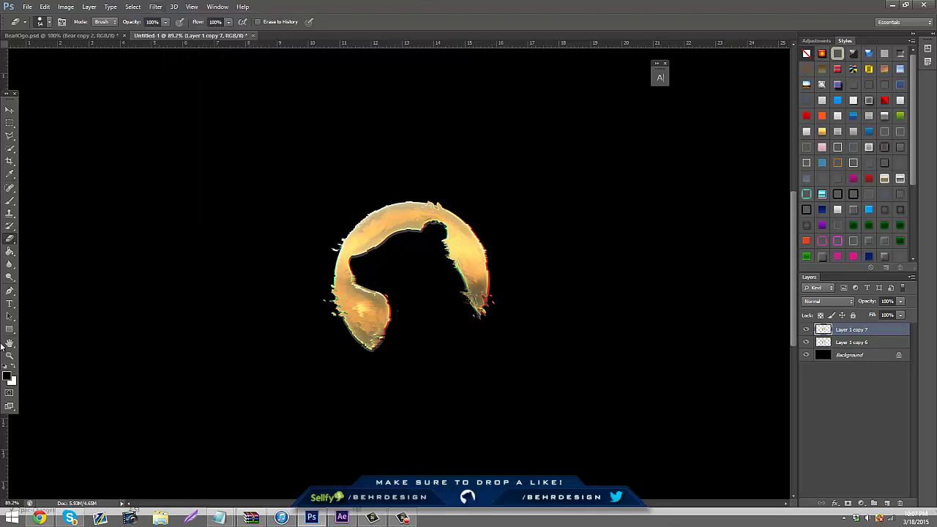
Merge Layer 1 copy 7 and Layer 1 copy 6 into a single logo layer.
click(8, 357)
drag(443, 255, 388, 224)
click(10, 122)
shift+click(851, 342)
right_click(843, 339)
click(778, 356)
Clear the areas to the right and left of the logo with rectangular selections, and deselect.
drag(566, 169, 773, 395)
key(Delete)
key(ctrl+d)
drag(234, 78, 136, 428)
key(Delete)
click(455, 194)
key(ctrl+d)
Duplicate the merged logo layer and scale the lower copy, Layer 1 copy 7, to about 152% around the canvas centre.
key(ctrl+j)
click(850, 342)
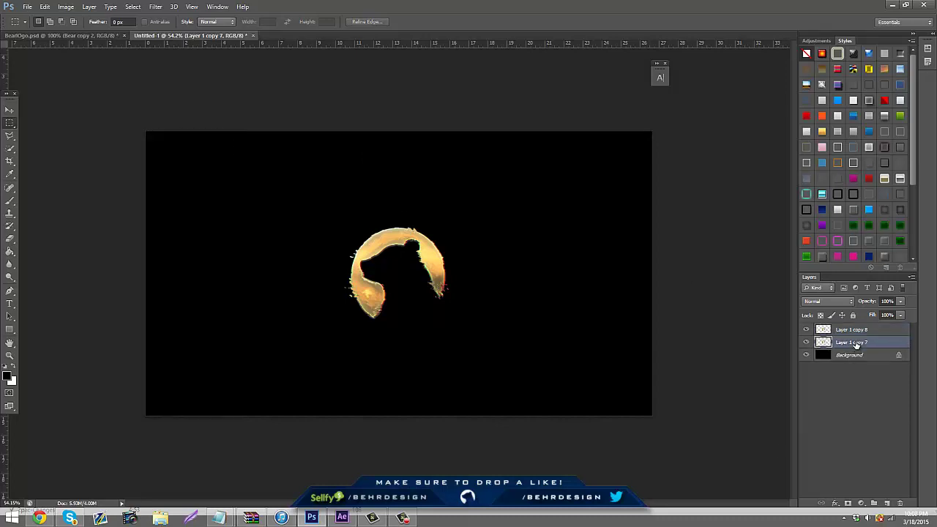
key(ctrl+t)
mouse_move(453, 216)
mouse_down()
mouse_move(520, 209)
mouse_move(433, 224)
mouse_move(439, 252)
mouse_move(428, 255)
mouse_move(453, 232)
mouse_up()
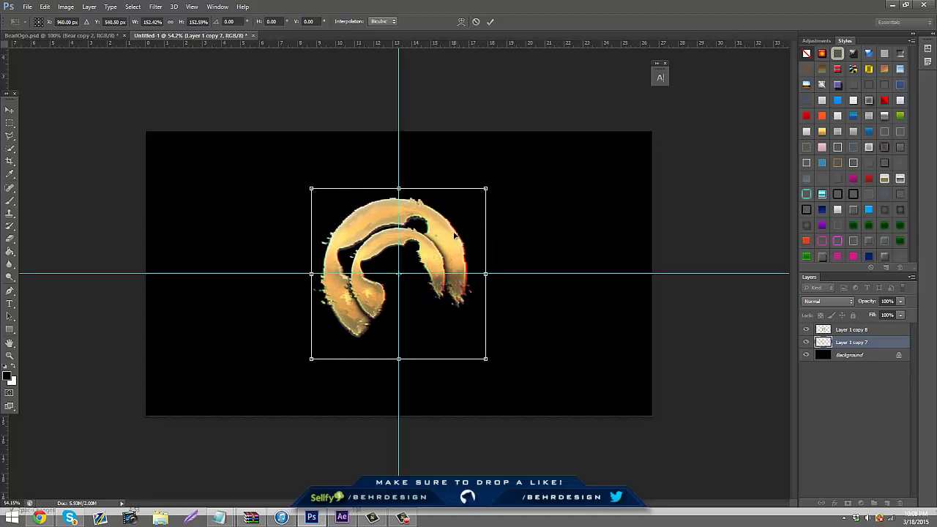
drag(569, 230, 578, 216)
key(v)
key(Return)
Set the enlarged background logo's opacity to 20% and hide the guides.
drag(878, 314, 860, 312)
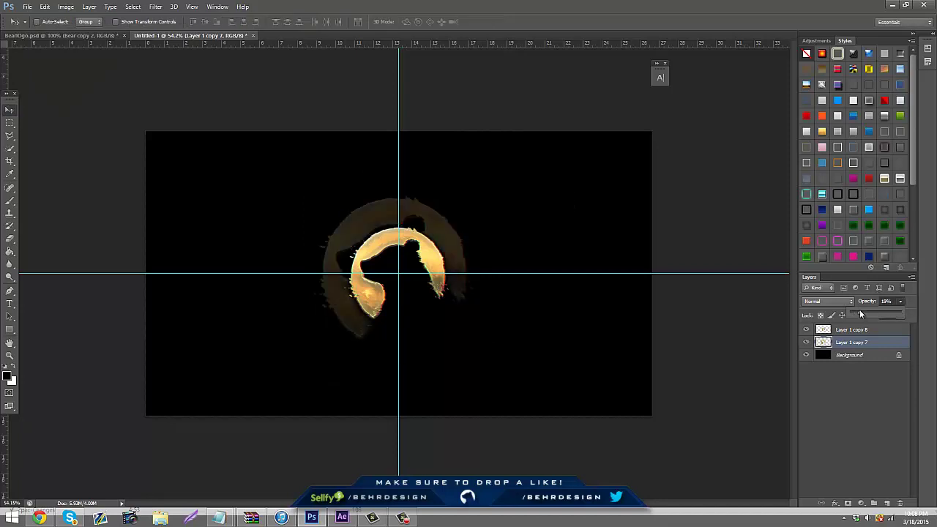
key(ctrl+semicolon)
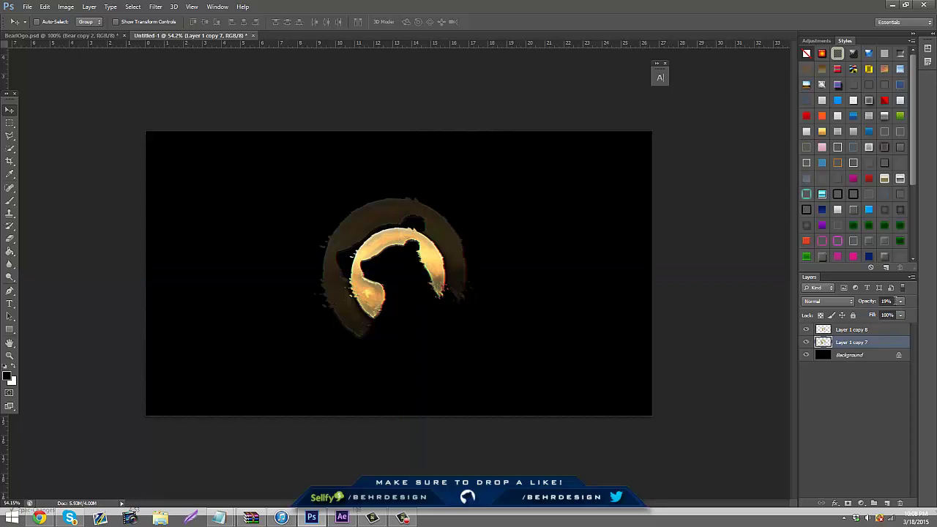
text(20)
click(9, 355)
drag(456, 226, 469, 223)
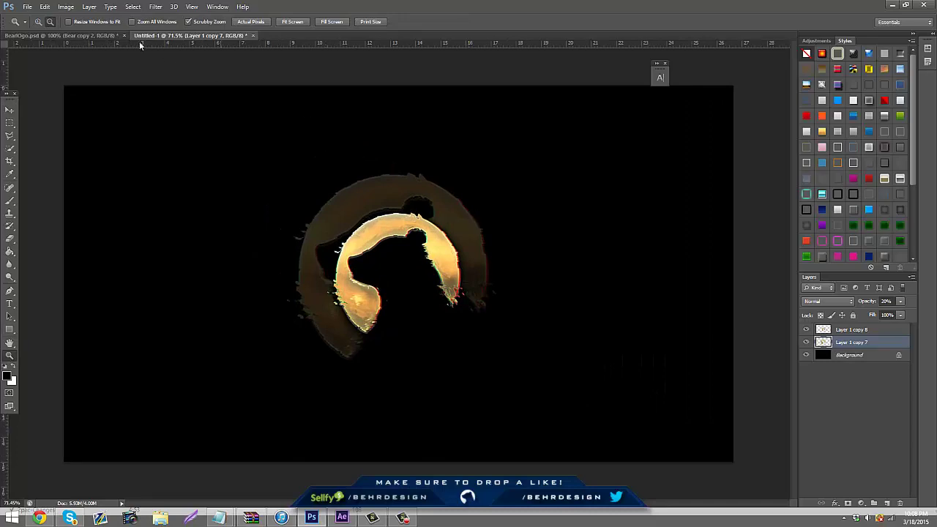
click(27, 7)
click(81, 116)
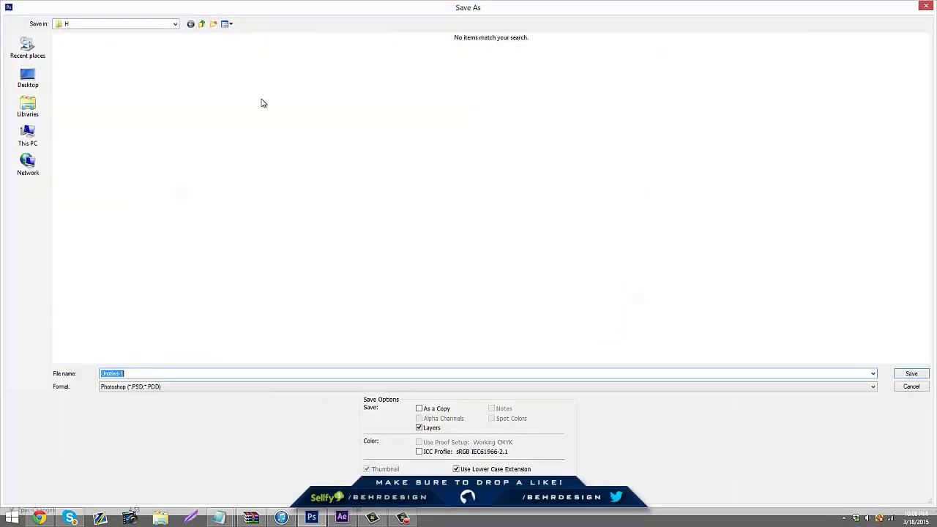
click(924, 390)
Save the image as a PNG named asasasa in the LogoPort folder on the Desktop.
click(27, 6)
click(48, 125)
click(33, 81)
double_click(156, 123)
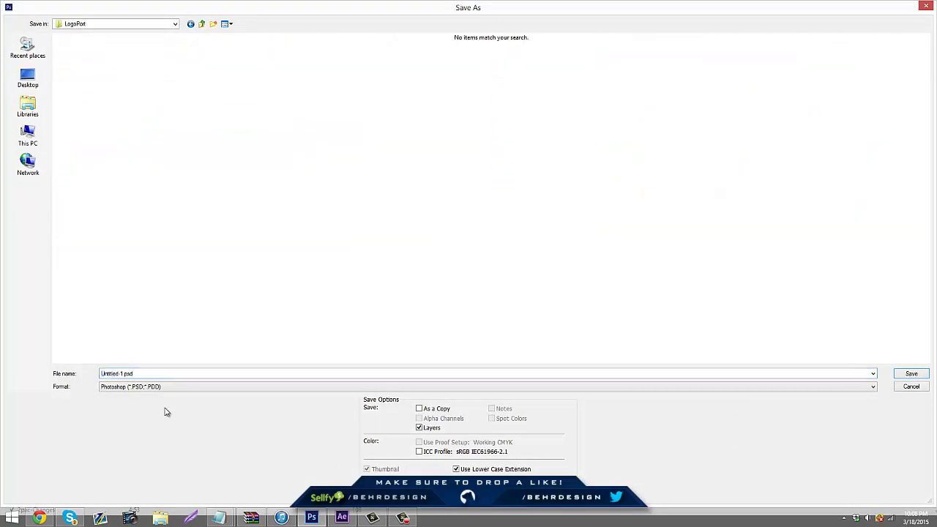
click(165, 387)
click(141, 352)
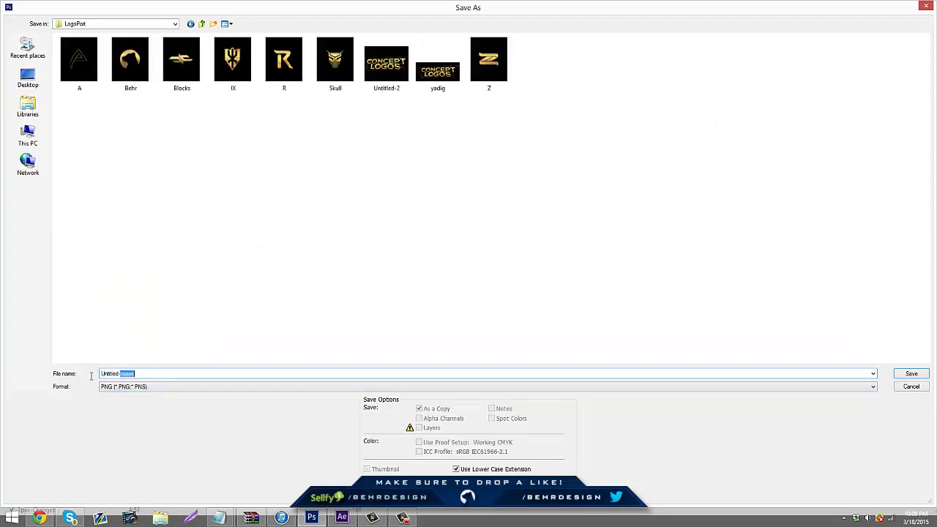
drag(49, 376, 50, 376)
text(as)
click(912, 374)
click(502, 160)
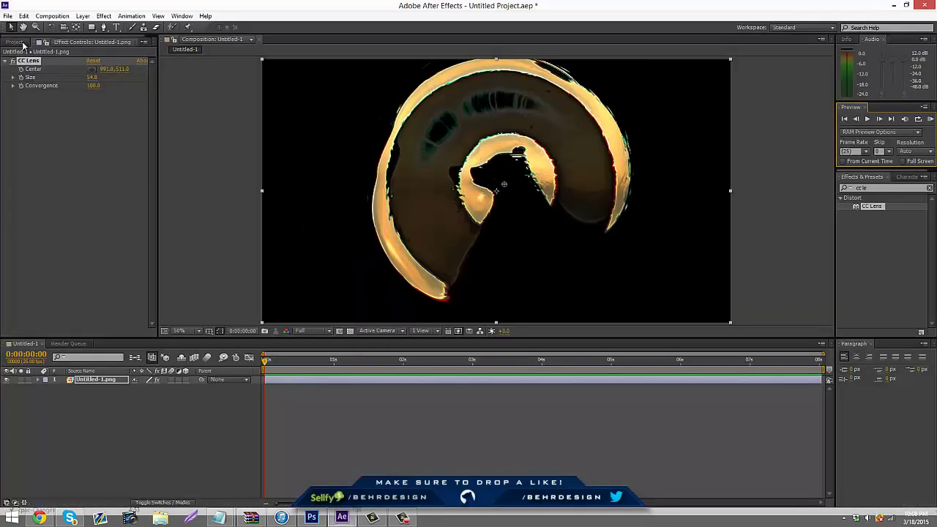
In After Effects, delete the old Untitled-1 composition and its PNG footage from the project.
click(19, 42)
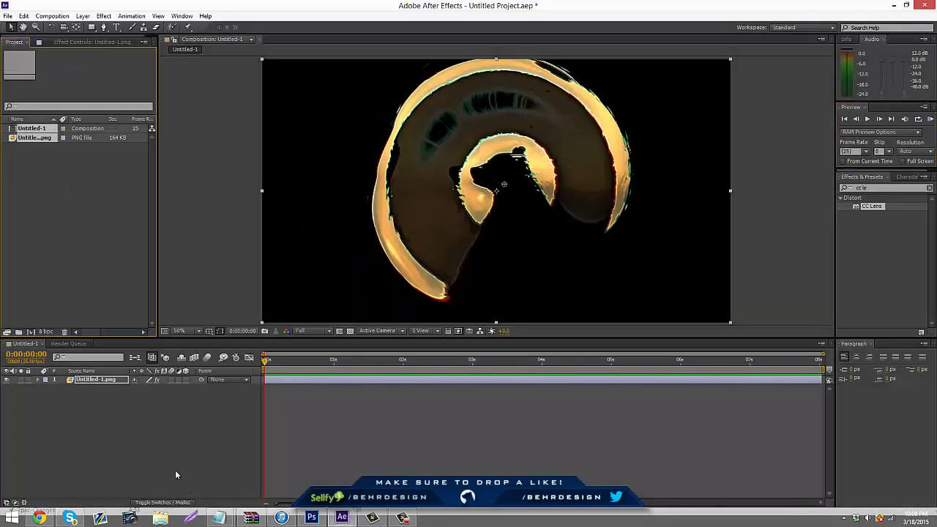
key(Delete)
click(518, 271)
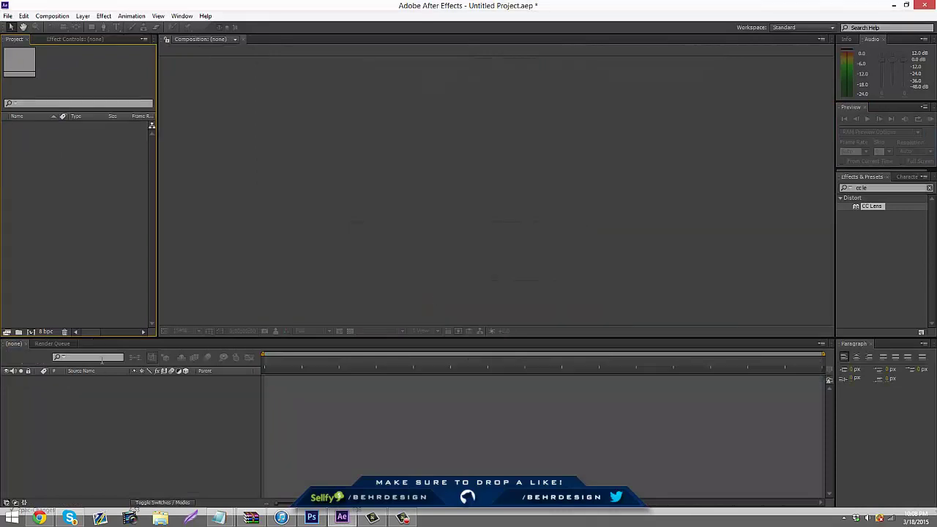
Import asasasa.png from the Desktop's LogoPort folder into the project.
double_click(34, 168)
click(28, 79)
double_click(519, 123)
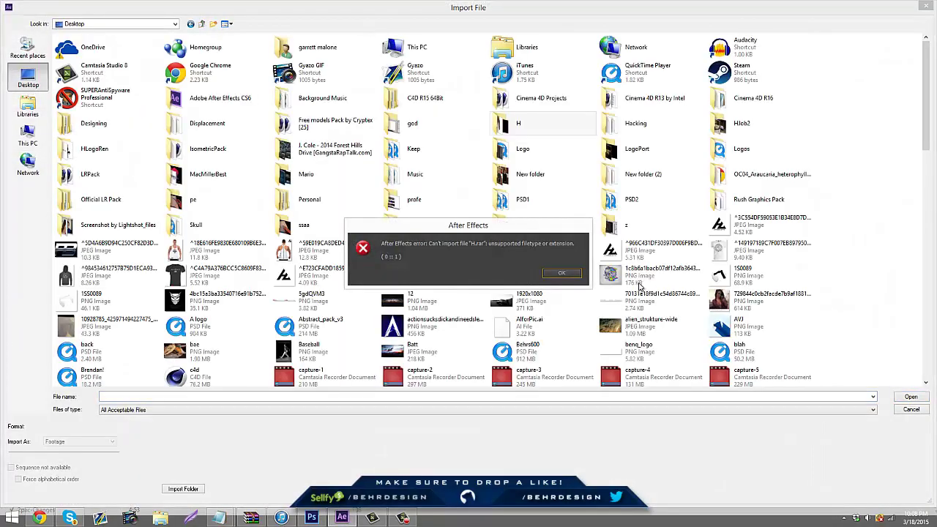
click(561, 274)
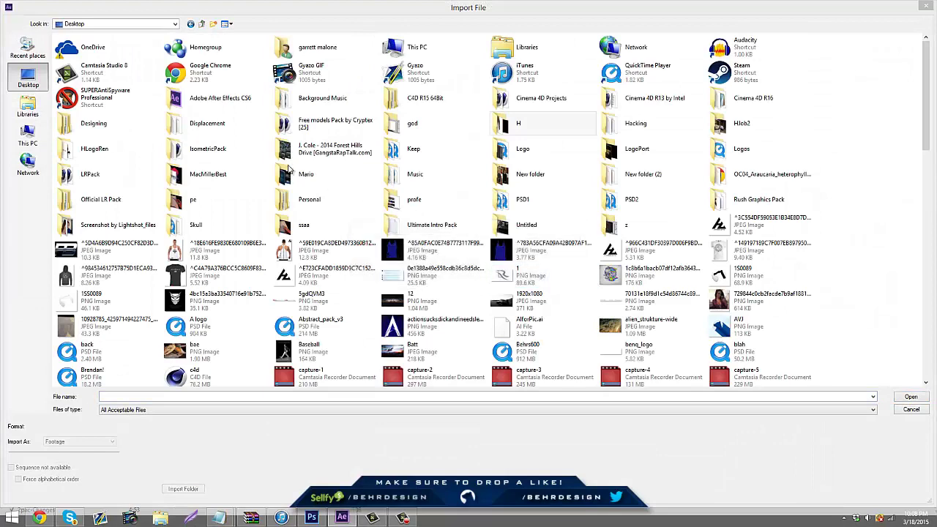
double_click(627, 150)
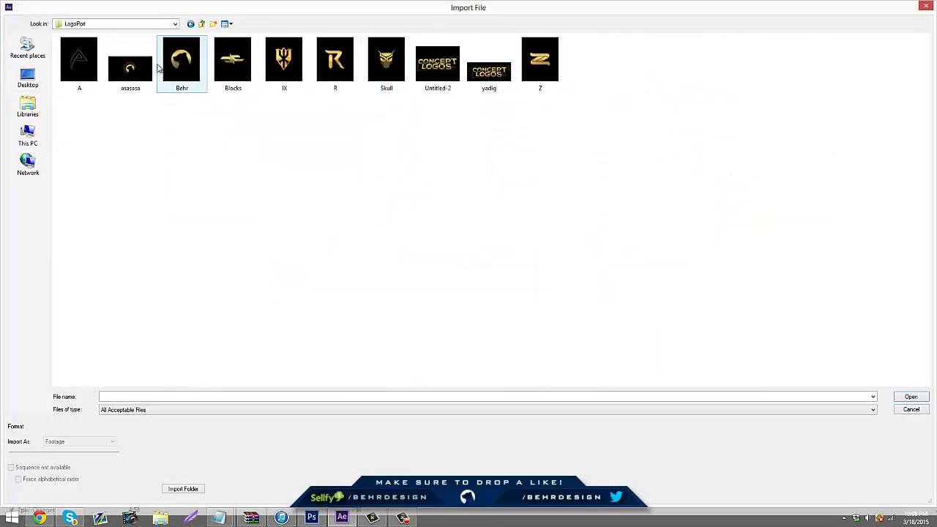
double_click(130, 66)
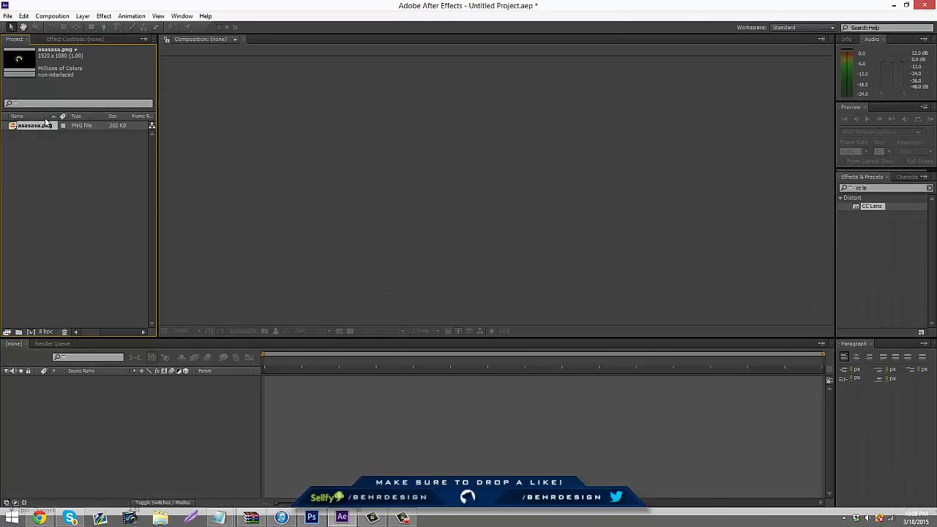
Create a composition from asasasa.png and apply CC Lens to its layer with Size 53.
drag(142, 357, 149, 411)
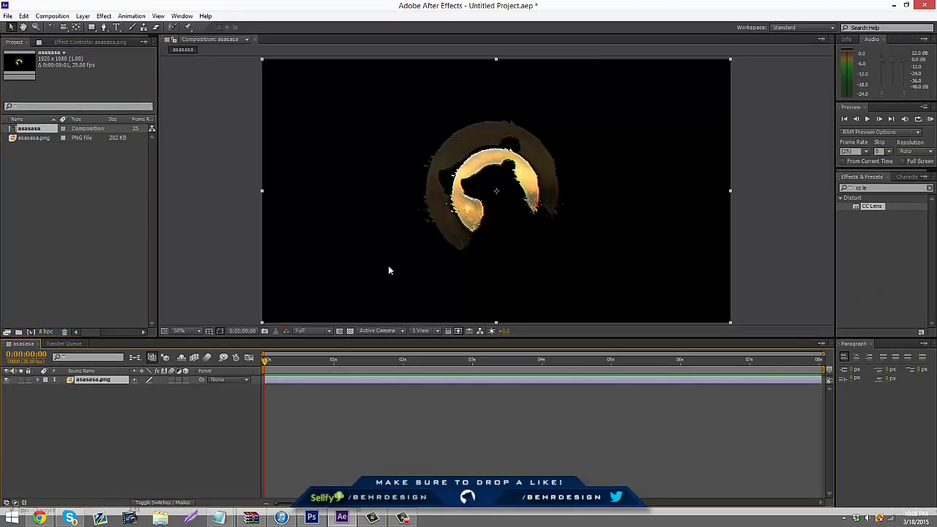
drag(851, 214, 95, 380)
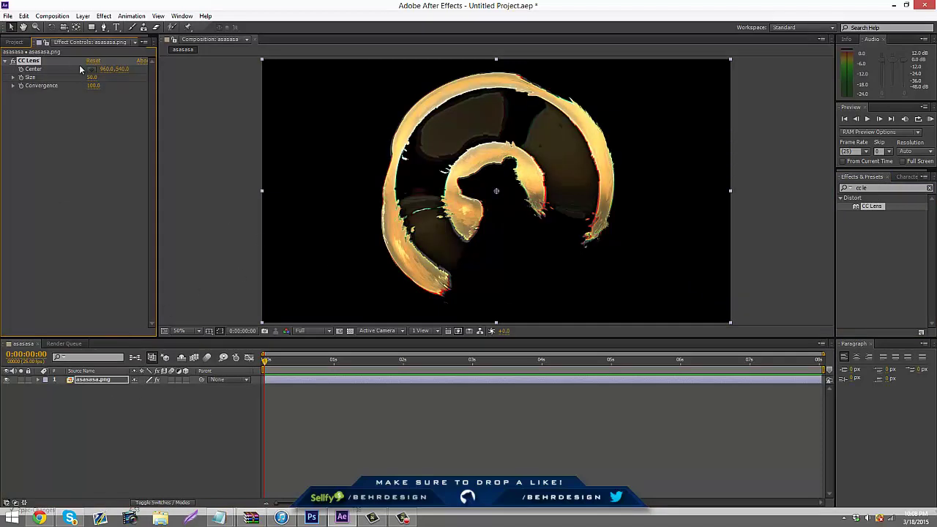
mouse_move(91, 77)
mouse_down()
mouse_move(59, 76)
mouse_move(95, 85)
mouse_move(63, 86)
mouse_move(133, 85)
mouse_move(95, 88)
mouse_up()
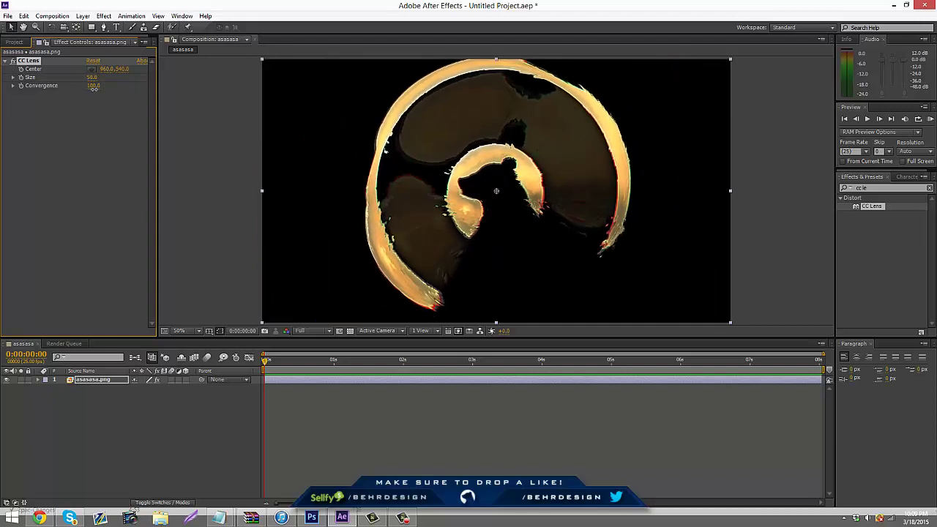
drag(94, 89, 94, 89)
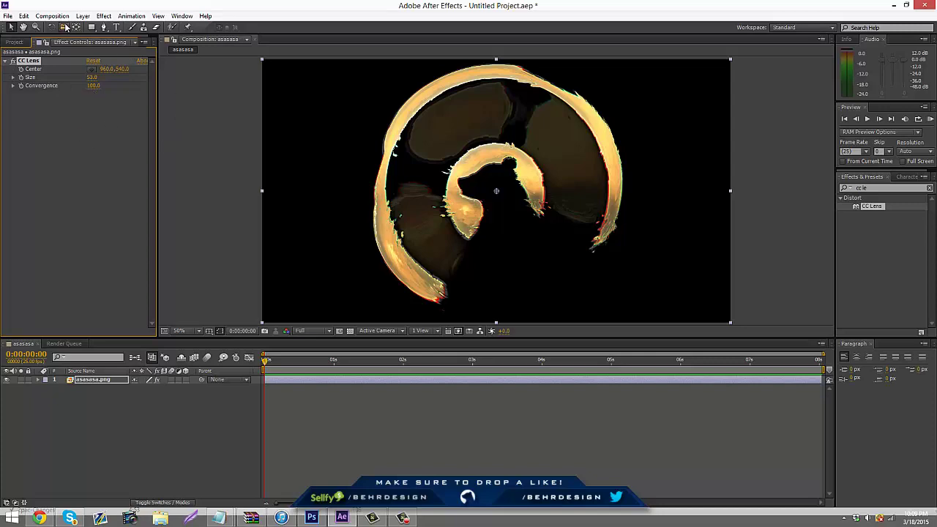
Set the composition's duration to 0:00:00:01 and add the composition to the render queue.
click(52, 15)
click(94, 41)
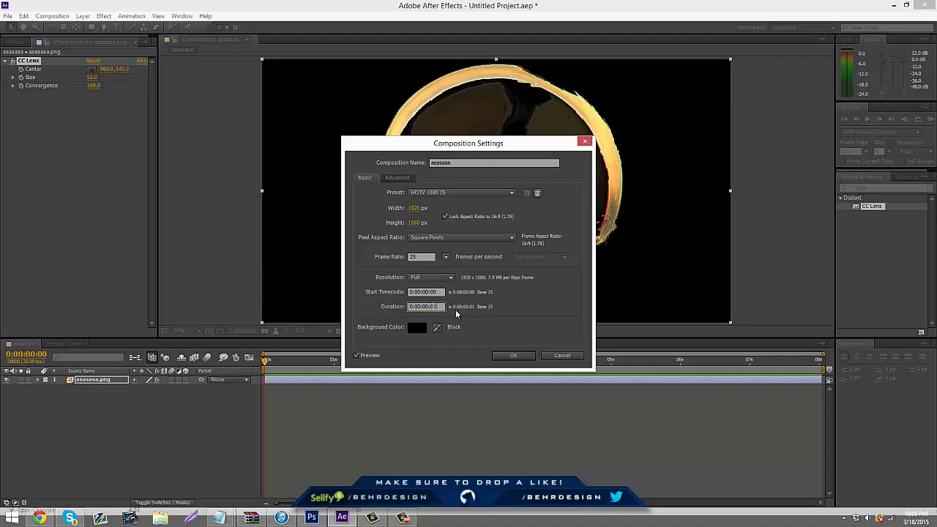
click(526, 357)
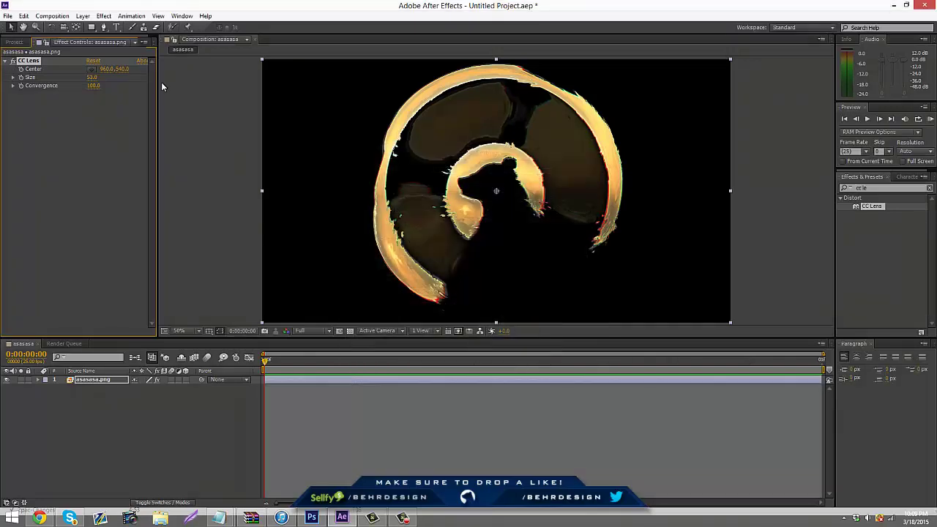
click(60, 20)
click(69, 88)
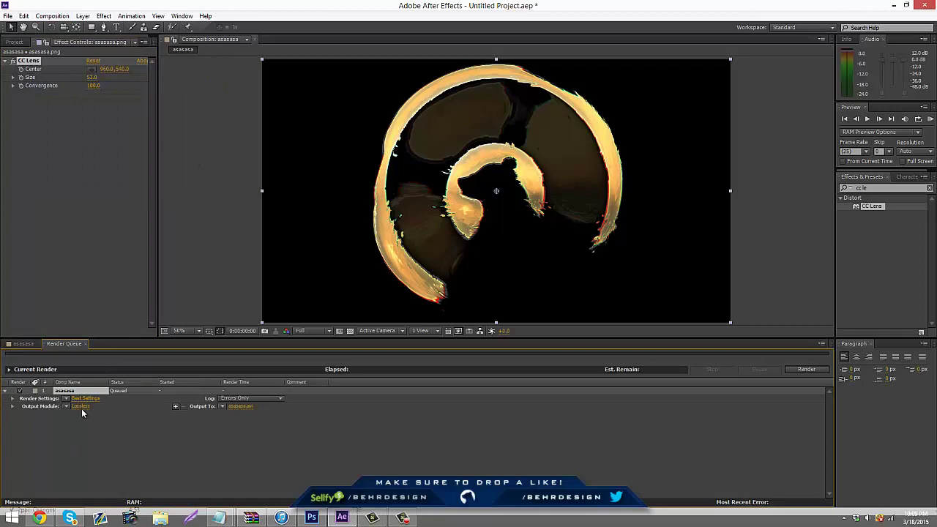
Set the queued render's output module format to PNG Sequence.
click(79, 407)
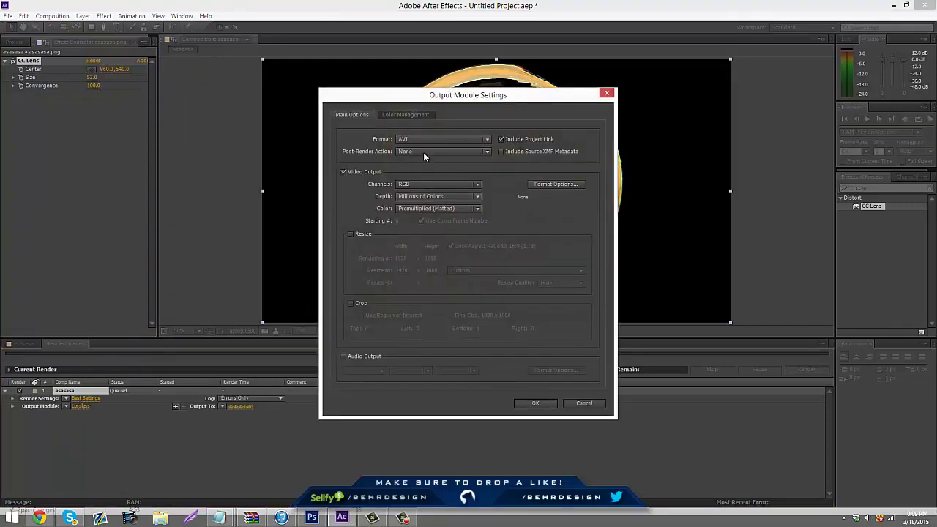
click(439, 139)
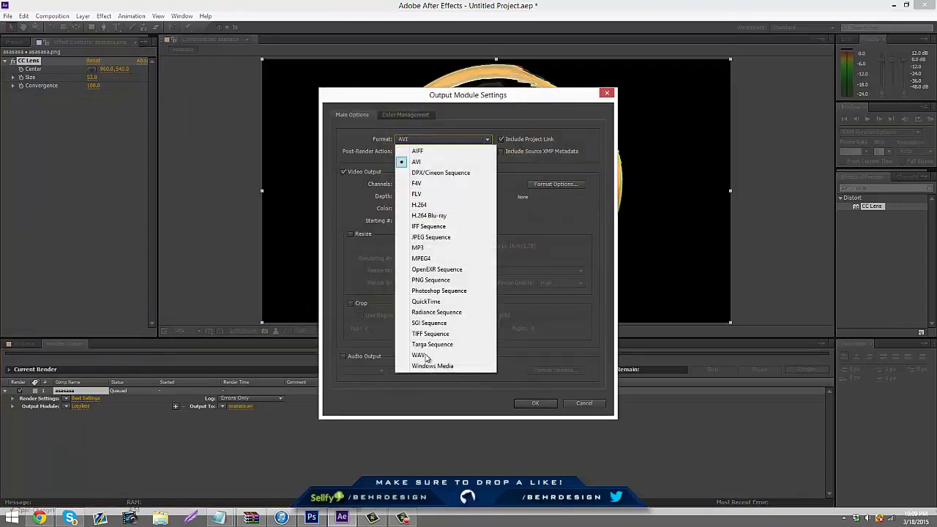
click(439, 280)
click(545, 403)
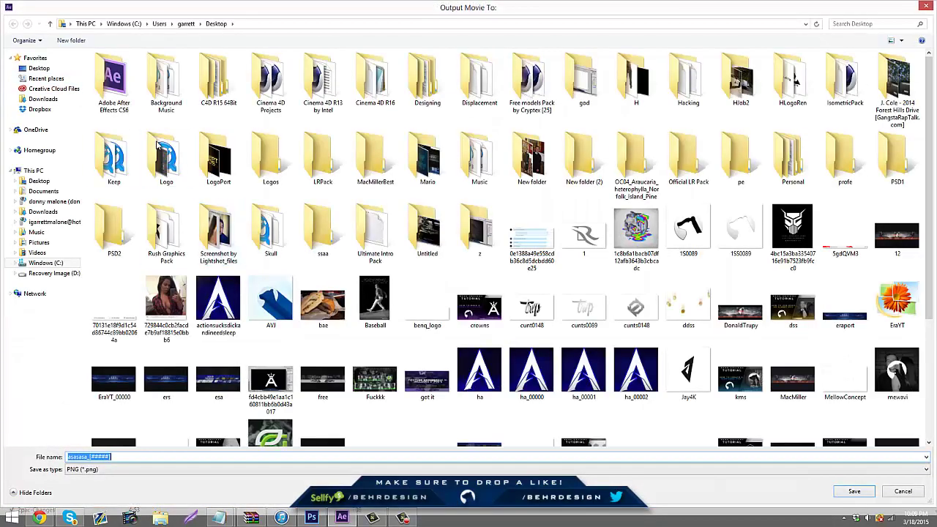
Set the Desktop's Logo folder as the output location and render the composition.
double_click(167, 161)
click(853, 491)
click(808, 370)
Switch to Photoshop and open the rendered asasasa_00000.png from the Desktop's Logo folder.
click(311, 518)
click(27, 7)
click(32, 27)
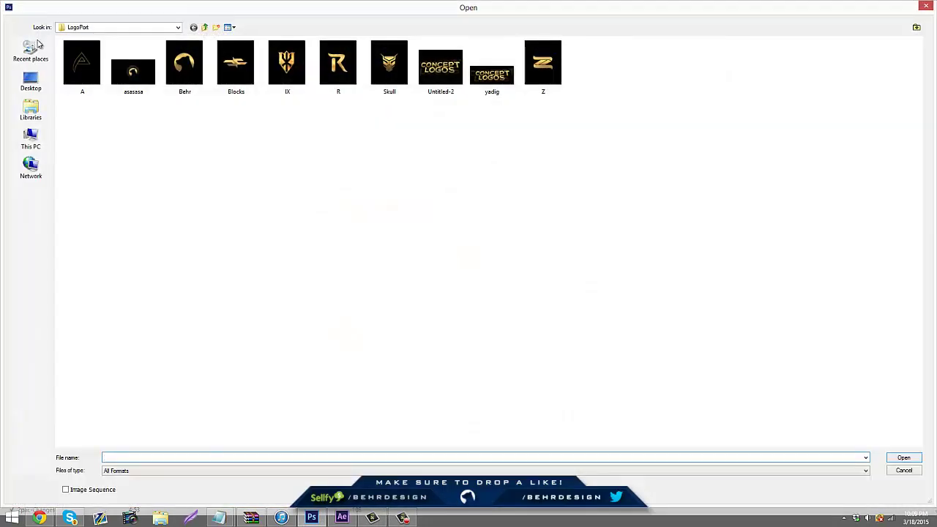
click(31, 79)
text(logo)
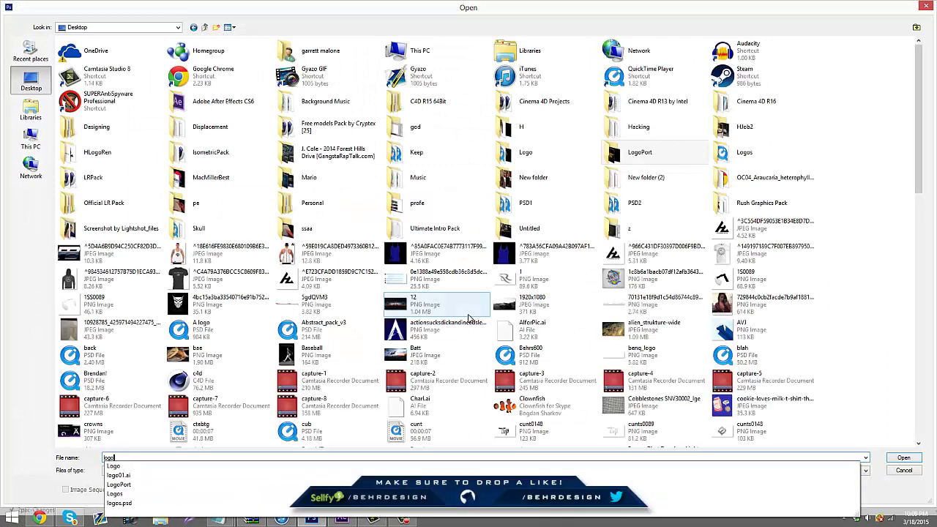
key(Return)
double_click(81, 77)
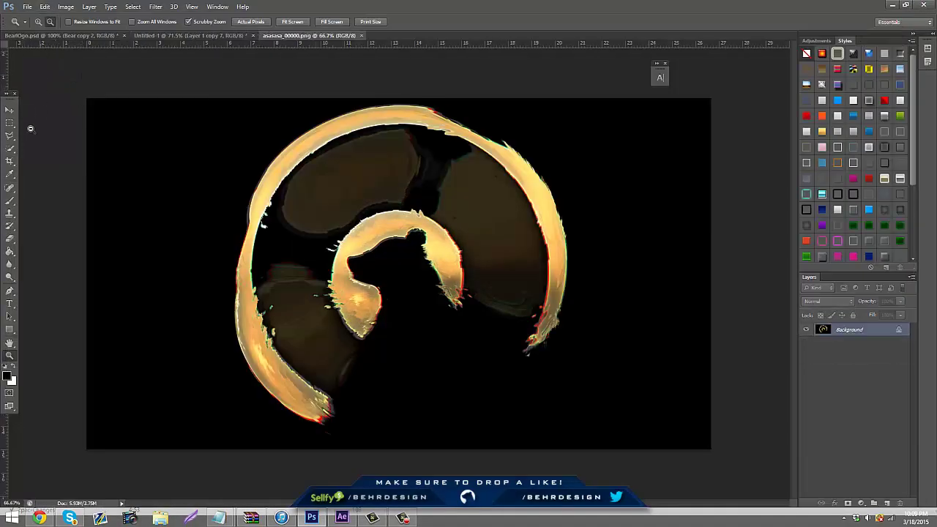
Create a new document 500 pixels wide and 500 pixels high.
click(27, 7)
click(31, 17)
key(Tab)
text(500)
key(Tab)
text(500)
key(Return)
Copy the rendered bear image from asasasa_00000.png into the new 500 by 500 document.
click(310, 38)
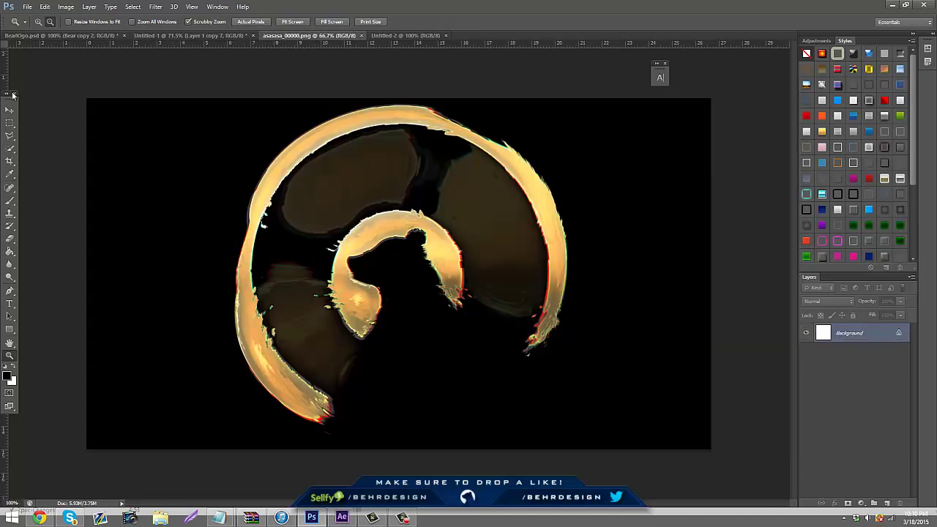
key(v)
drag(401, 40, 405, 161)
drag(455, 246, 380, 207)
Scale the bear image down and position it so the bear's ring sits in the middle of the canvas.
key(ctrl+t)
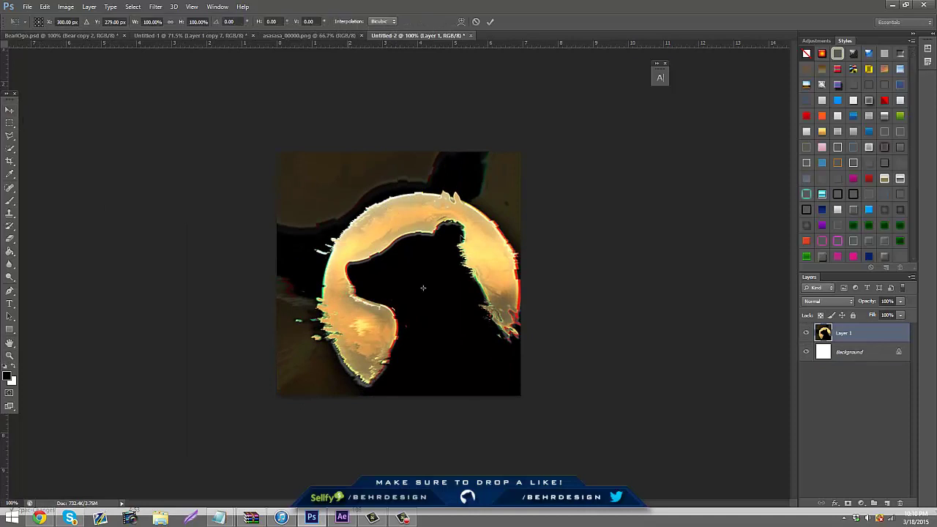
drag(156, 126, 387, 257)
drag(454, 326, 70, 162)
drag(417, 253, 465, 216)
click(9, 111)
click(399, 198)
Add a vertical and a horizontal guide through the canvas centre as an alignment check, and hide the guides.
drag(4, 432, 398, 390)
drag(391, 47, 442, 295)
key(ctrl+semicolon)
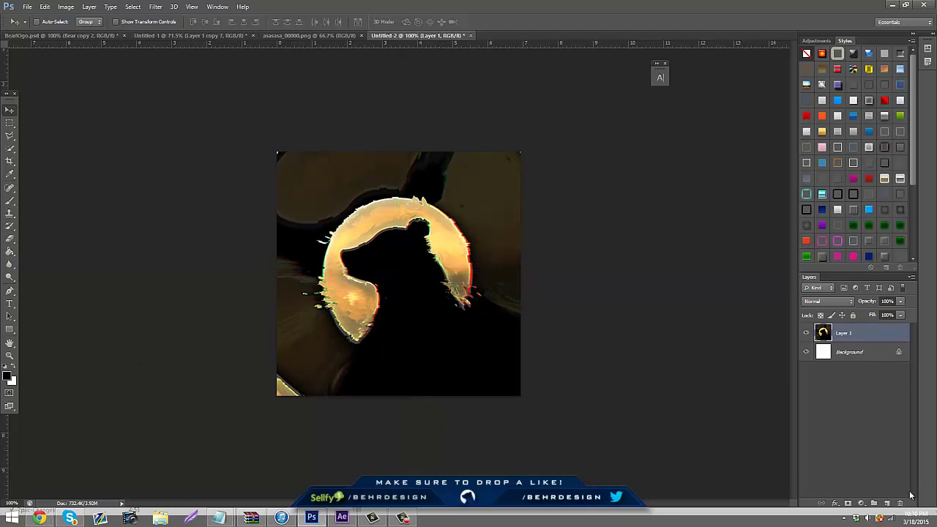
Add an empty layer above the bear and set the Eraser to a 349 px brush with 0% hardness.
click(887, 504)
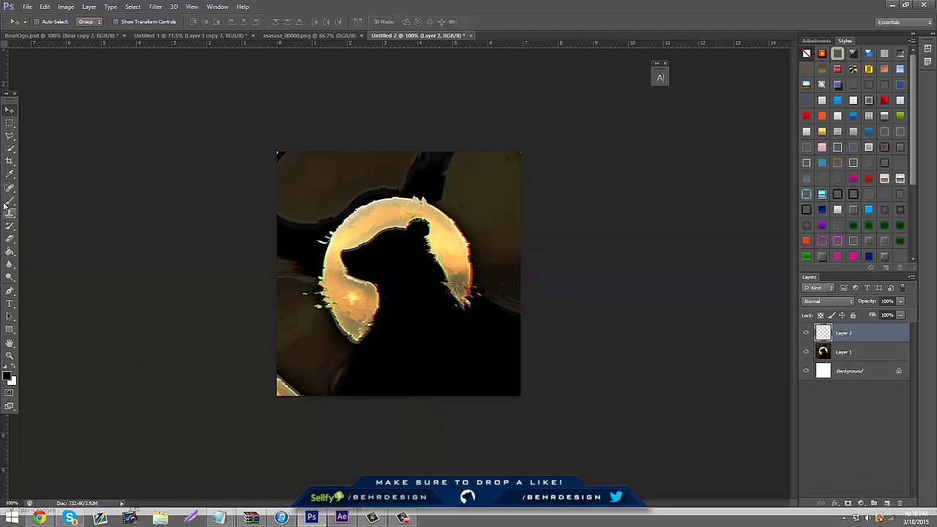
click(9, 239)
click(45, 22)
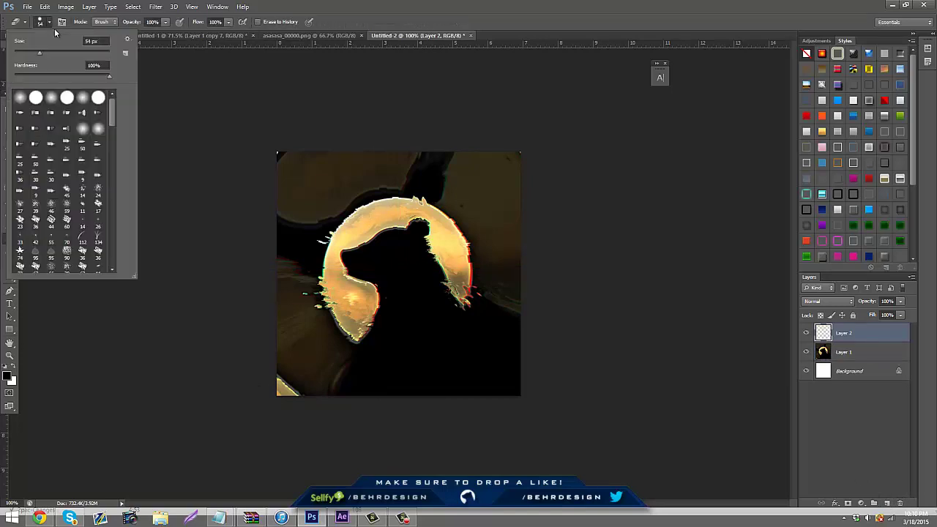
click(84, 52)
click(95, 66)
text(0)
click(96, 54)
click(571, 109)
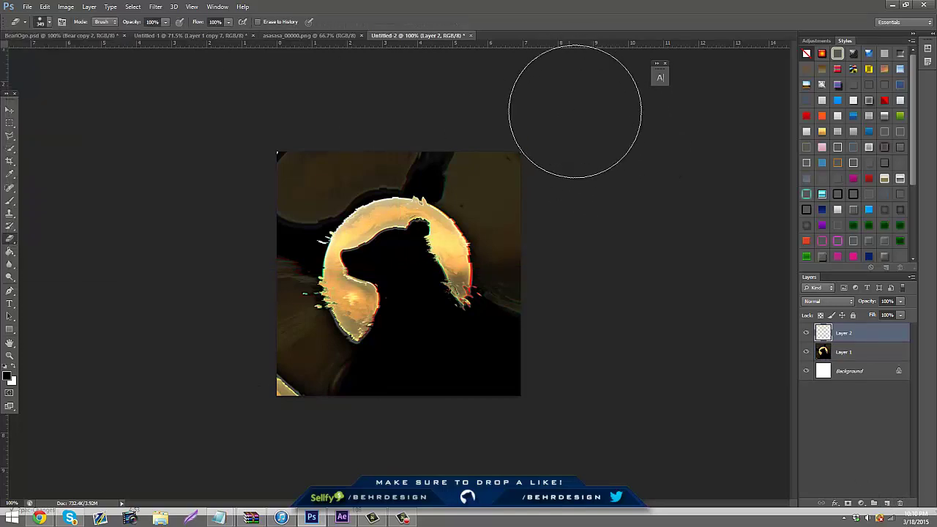
Convert the white Background into a regular layer and turn it solid black.
click(857, 356)
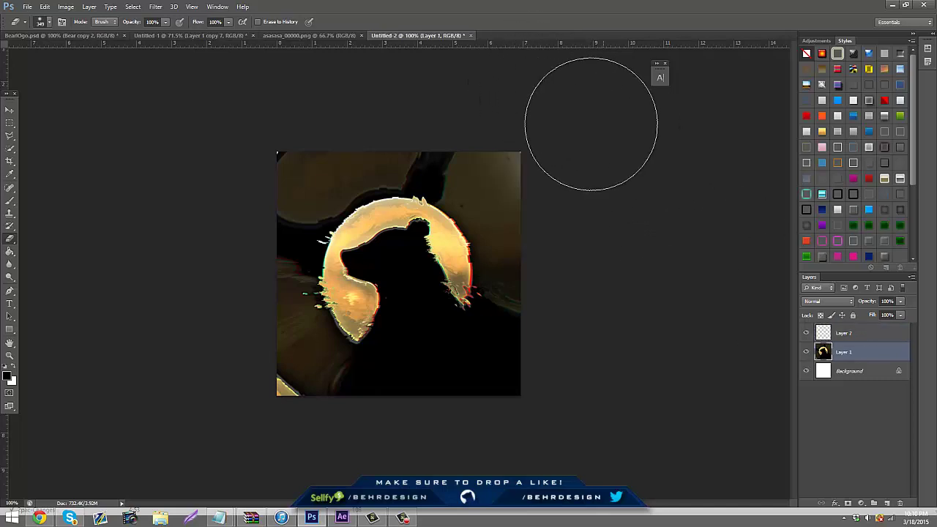
double_click(882, 374)
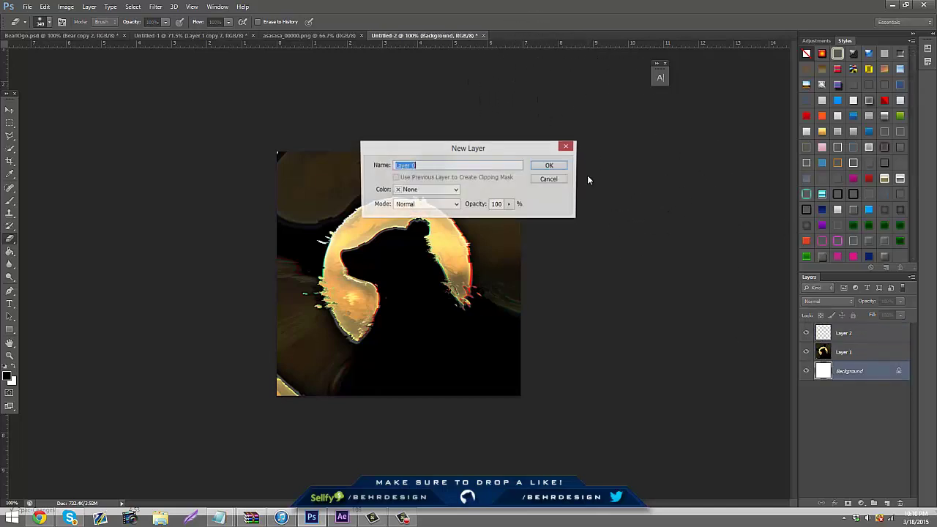
click(546, 164)
key(ctrl+u)
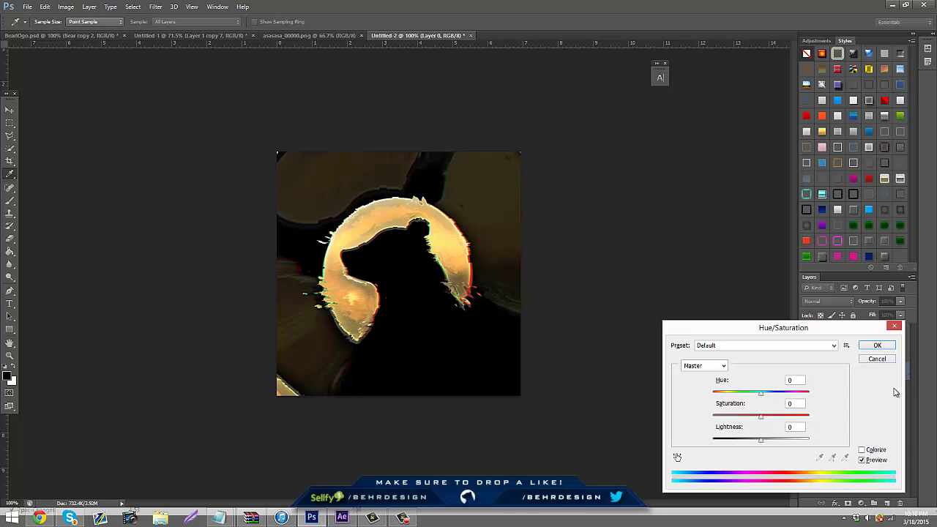
click(877, 359)
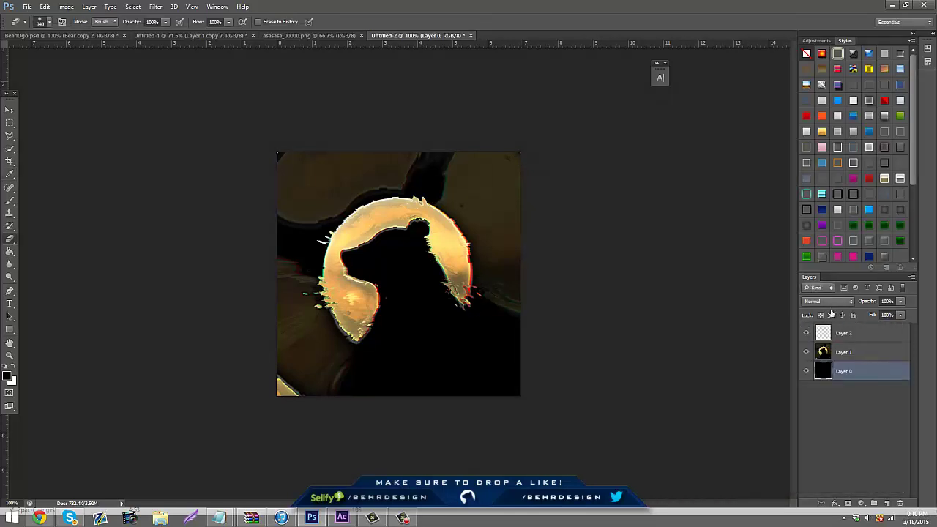
Softly erase the outer edges and corners of the bear image on Layer 1 to form a dark vignette.
click(868, 356)
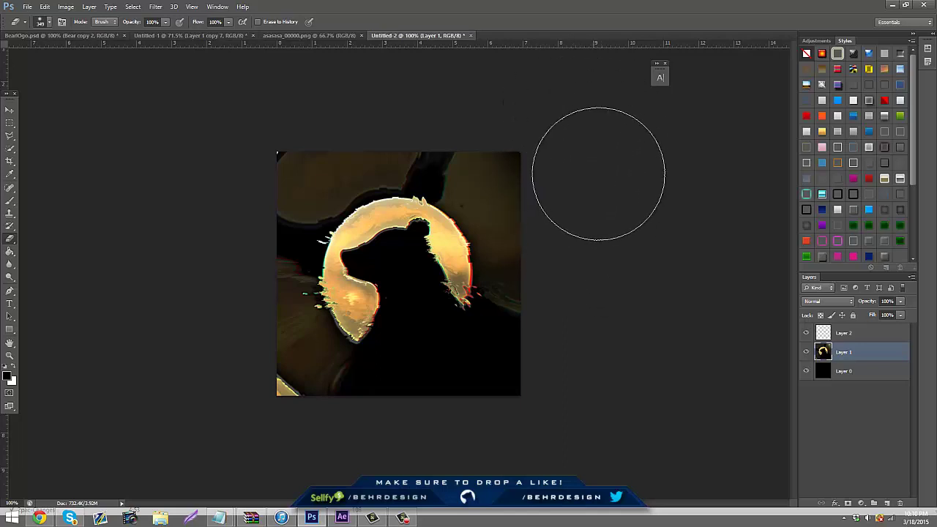
click(272, 415)
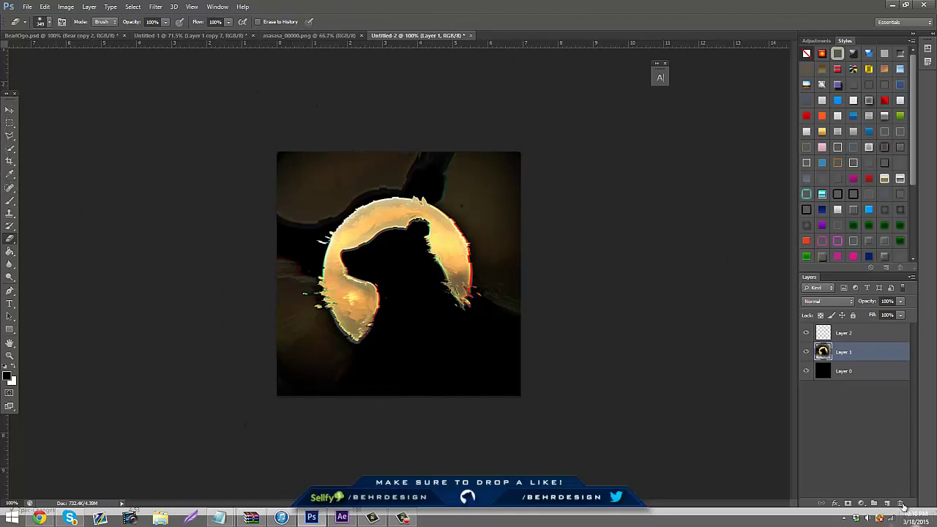
key(ctrl+semicolon)
key(ctrl+semicolon)
Duplicate Layer 1, apply a bevel, stroke and glow style preset to the copy, and set its opacity to 27%.
key(ctrl+j)
click(869, 103)
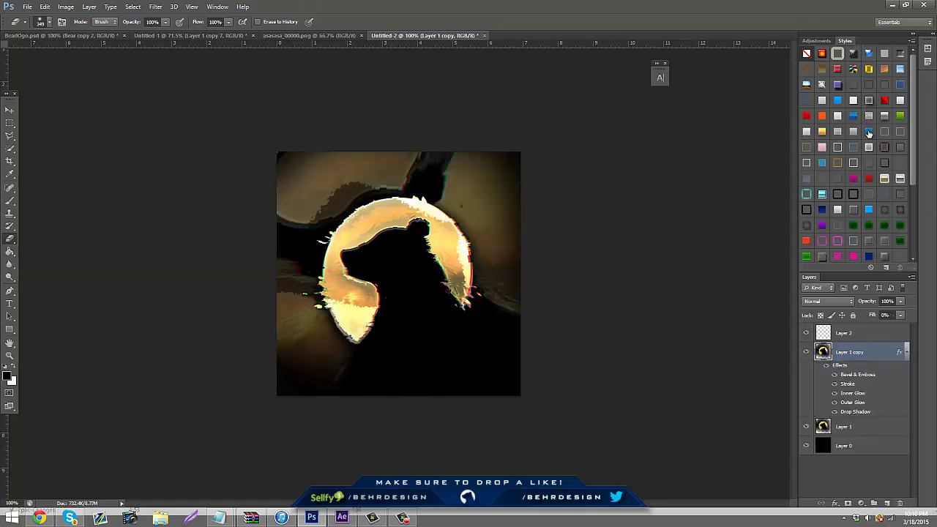
click(900, 315)
drag(889, 316, 864, 311)
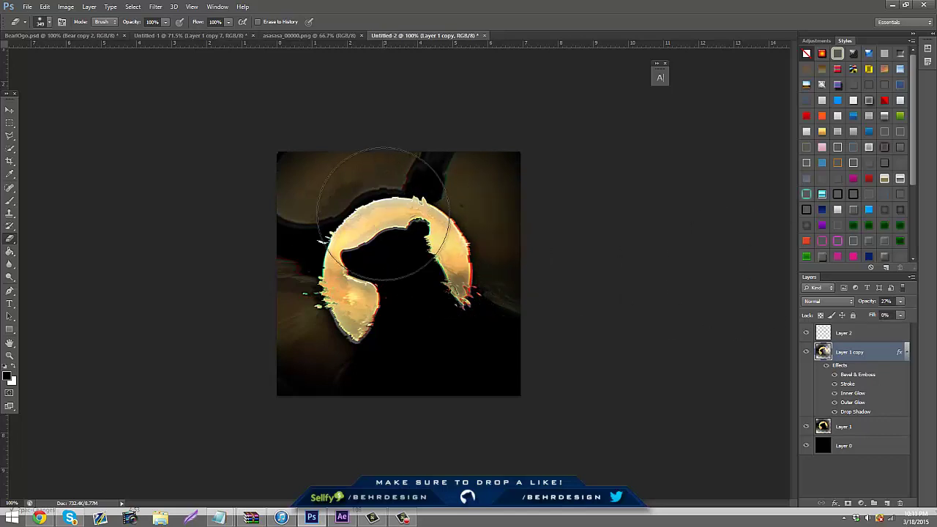
Merge the styled copy at 27% opacity with a new empty layer above it.
click(887, 503)
shift+click(854, 375)
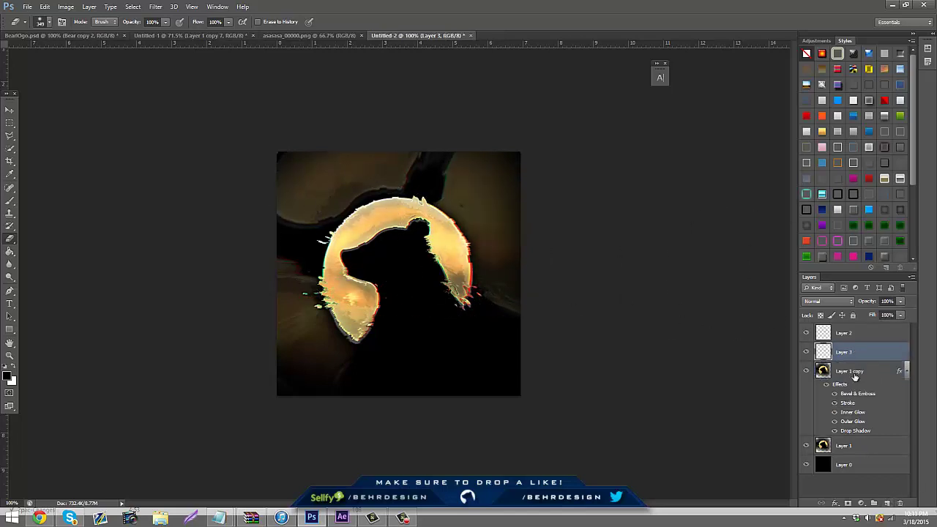
right_click(853, 373)
click(841, 221)
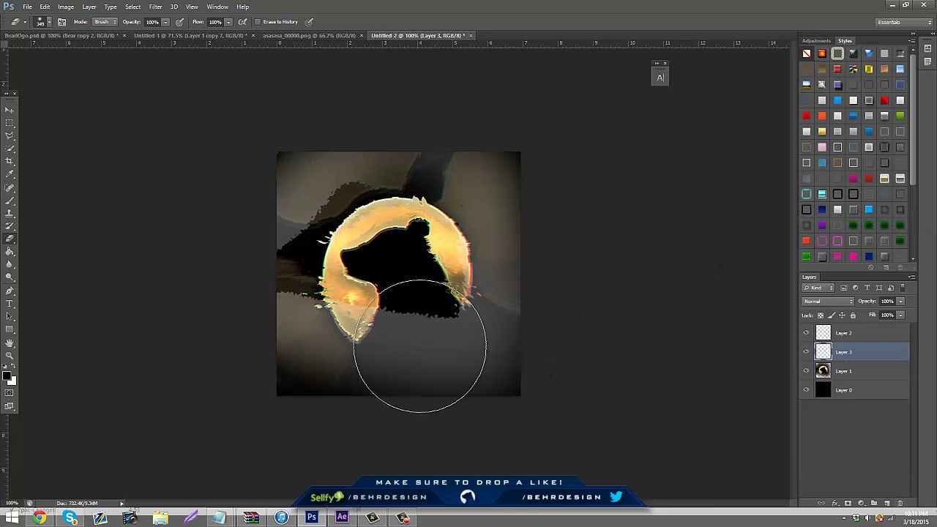
Try erasing the grey haze from the merged layer around the bear, and discard that layer.
mouse_move(419, 351)
mouse_down()
mouse_move(317, 335)
mouse_move(505, 333)
mouse_move(512, 246)
mouse_move(370, 156)
mouse_up()
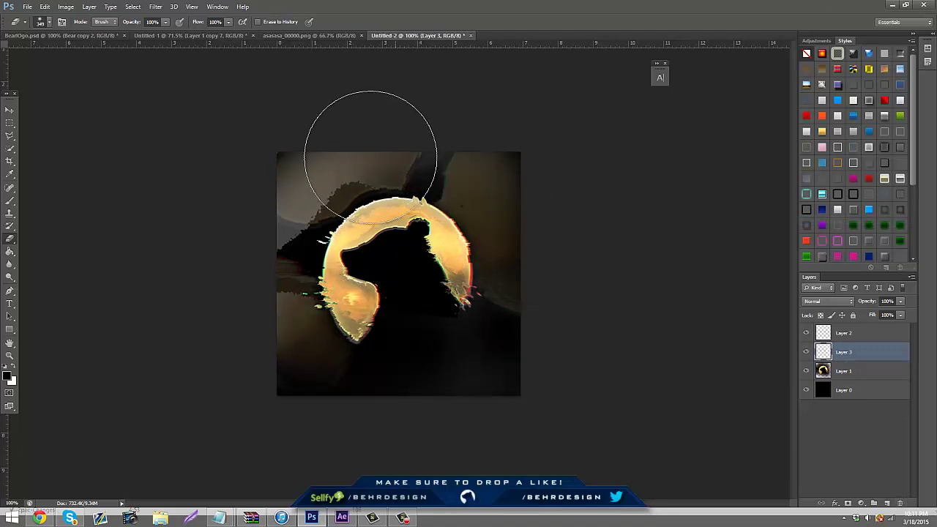
click(904, 504)
key(ctrl+h)
key(ctrl+h)
Duplicate Layer 1 again, apply the bevel, stroke and glow style preset to the copy, and set its opacity to 11%.
key(ctrl+j)
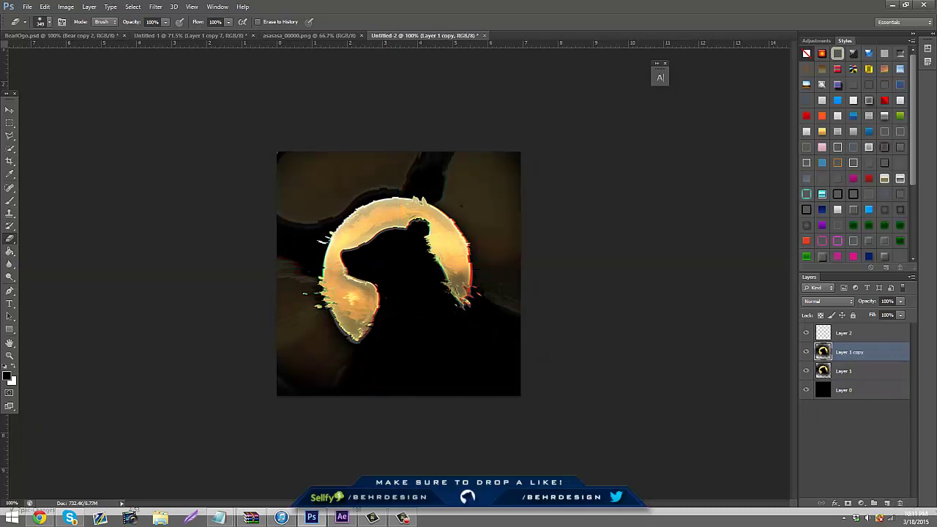
click(873, 96)
click(901, 300)
drag(900, 314, 846, 313)
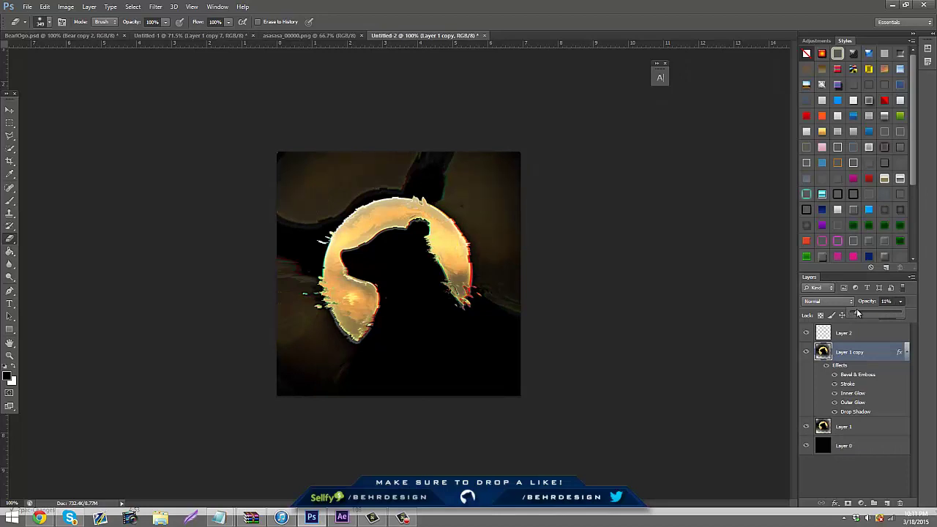
Add an empty layer above the styled copy and merge the two layers.
ctrl+click(844, 334)
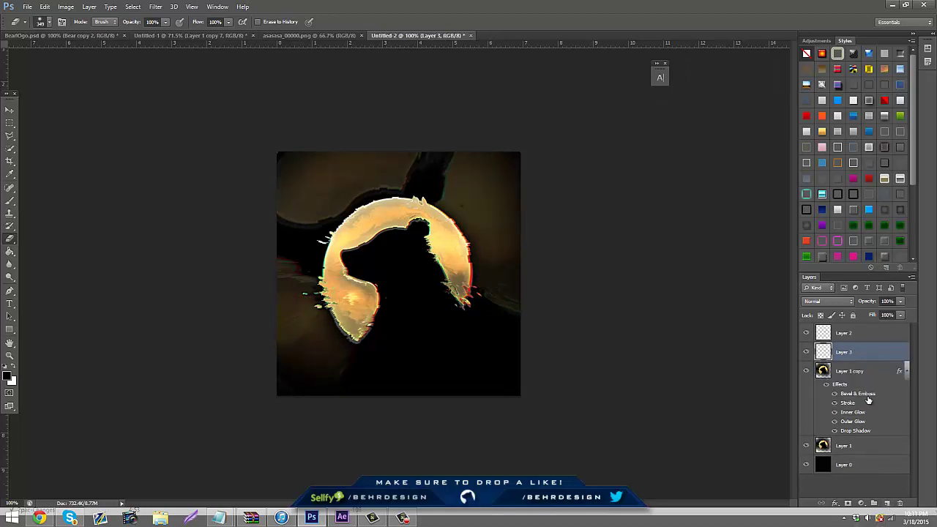
right_click(853, 370)
click(809, 355)
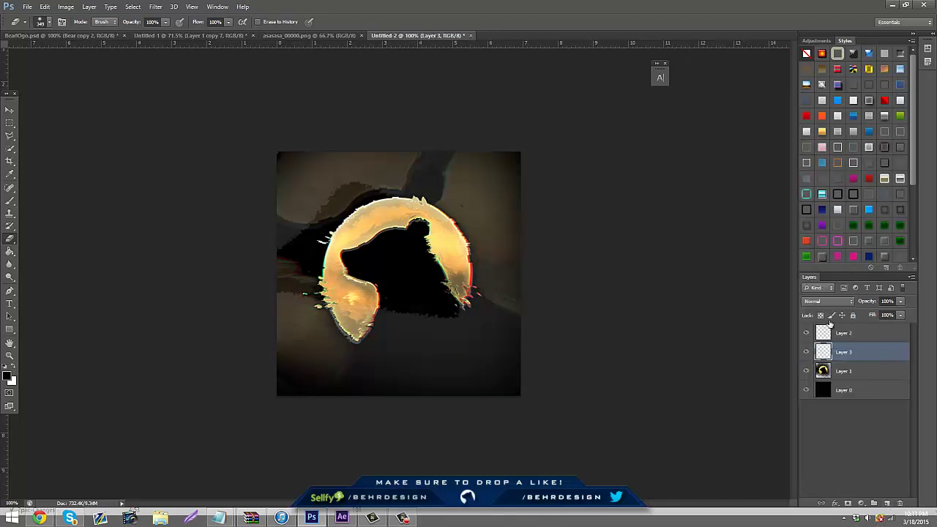
Try other blend modes on the merged layer and set it to Soft Light.
click(835, 303)
click(829, 168)
click(834, 298)
click(833, 128)
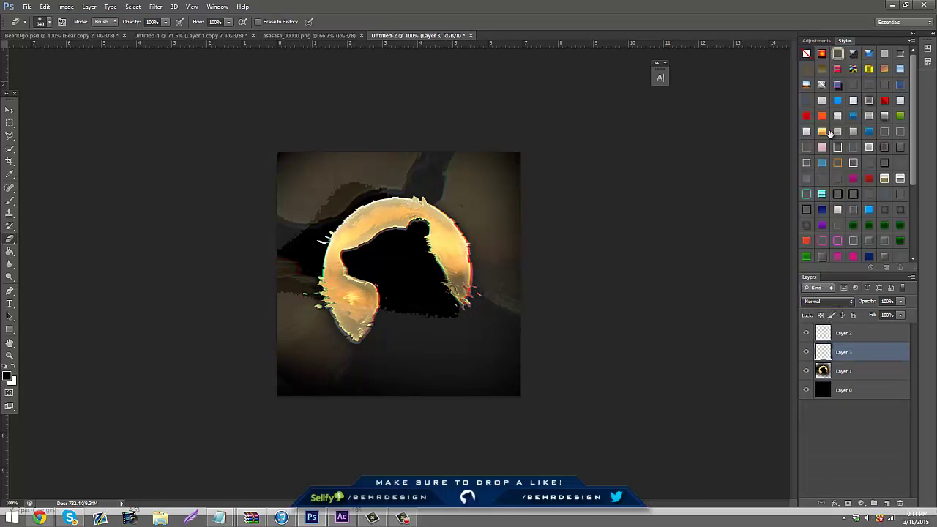
click(833, 303)
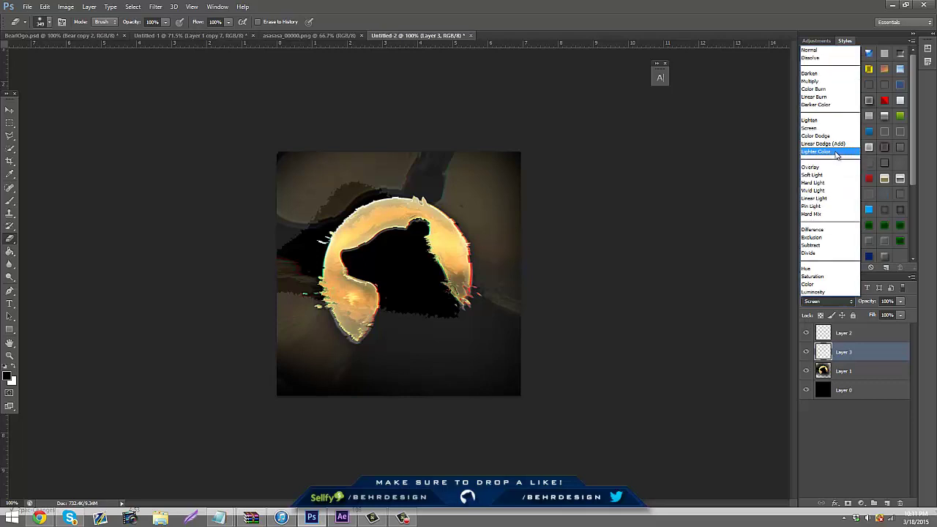
click(829, 184)
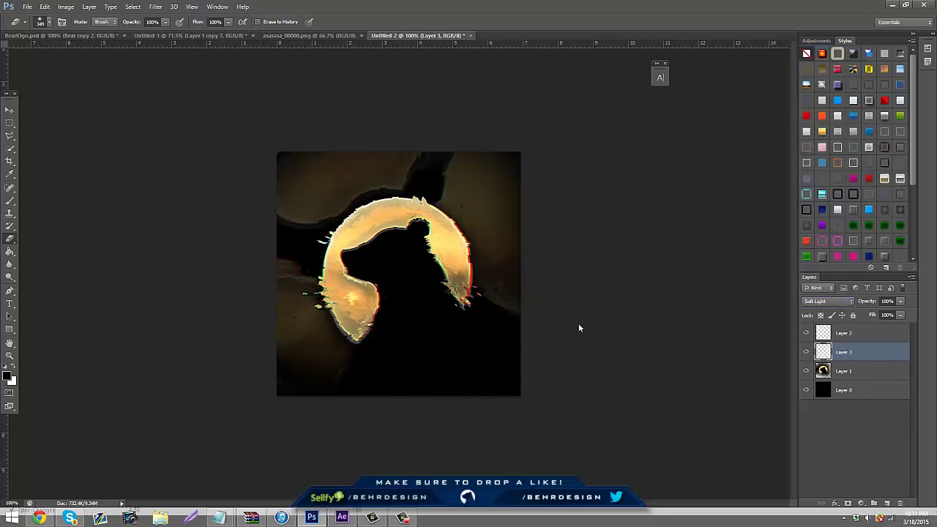
On a new topmost layer, paint white along the canvas edges with a soft 70 px brush.
click(888, 504)
drag(849, 353, 863, 334)
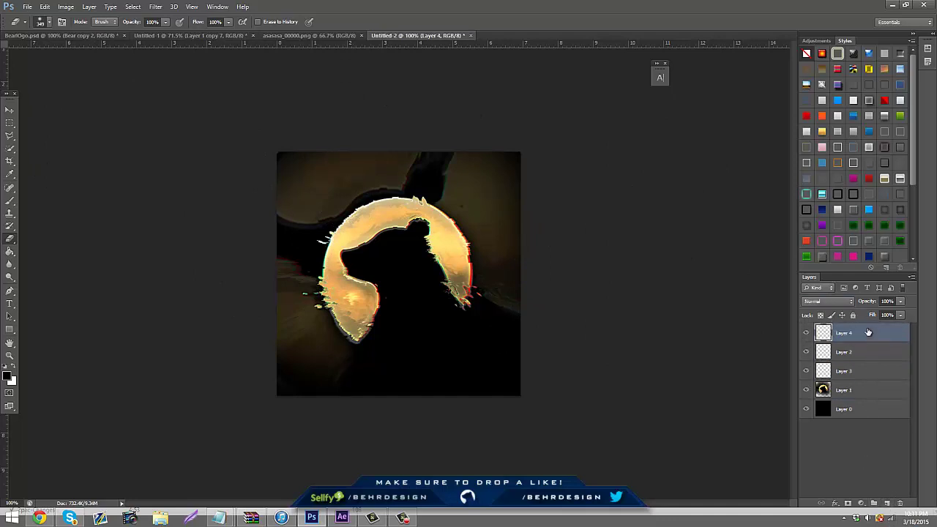
click(10, 200)
click(47, 22)
click(33, 53)
drag(44, 52, 48, 52)
click(15, 371)
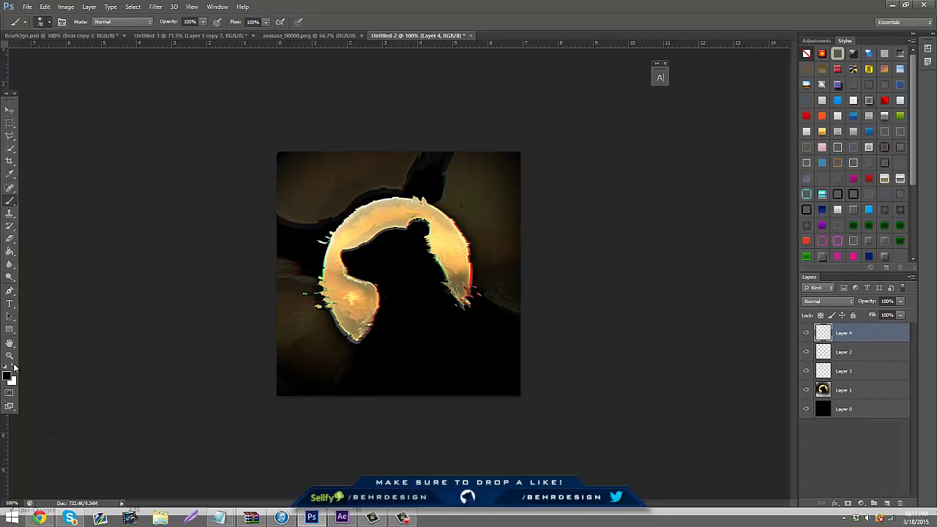
mouse_move(519, 186)
mouse_down()
mouse_move(517, 404)
mouse_move(522, 397)
mouse_move(281, 404)
mouse_up()
mouse_move(268, 364)
mouse_down()
mouse_move(305, 146)
mouse_move(290, 142)
mouse_move(521, 146)
mouse_up()
Set the white edge glow layer's opacity to 13% and softly erase parts of the glow.
click(900, 301)
drag(902, 313, 857, 318)
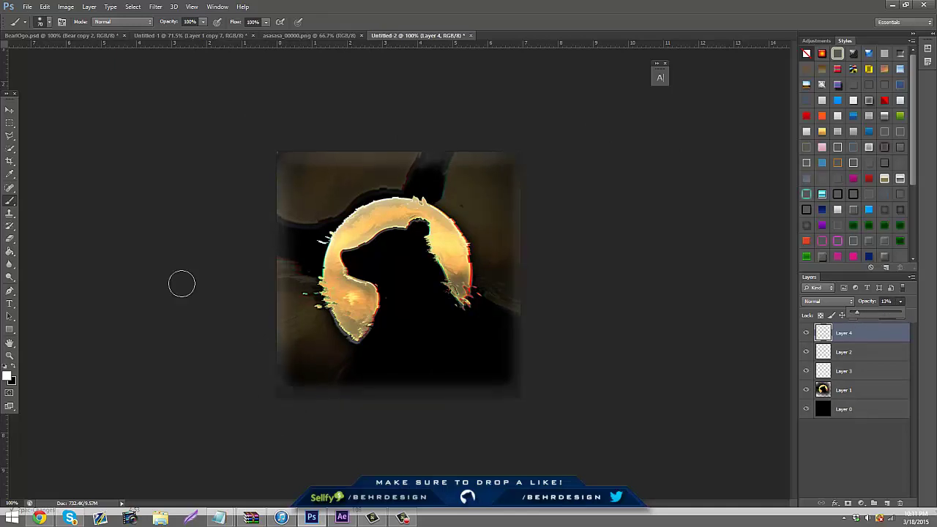
key(e)
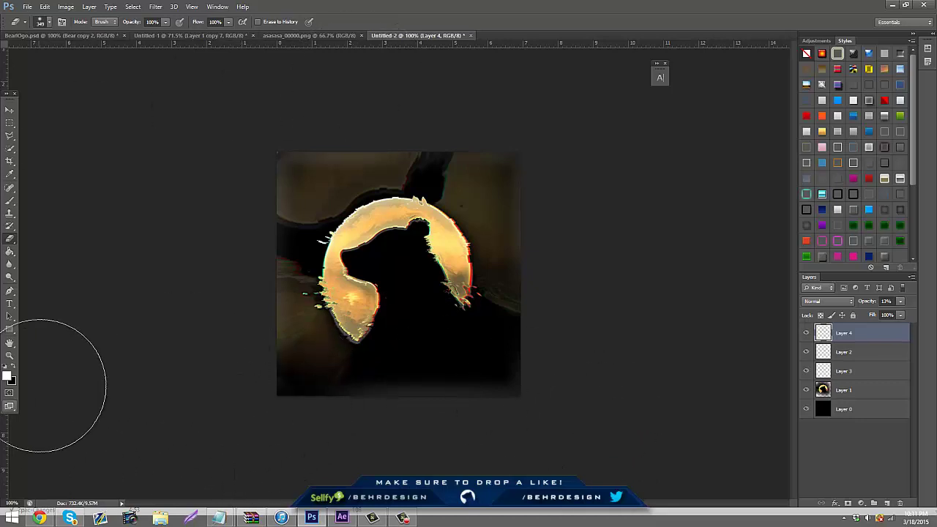
click(10, 355)
drag(418, 286, 425, 289)
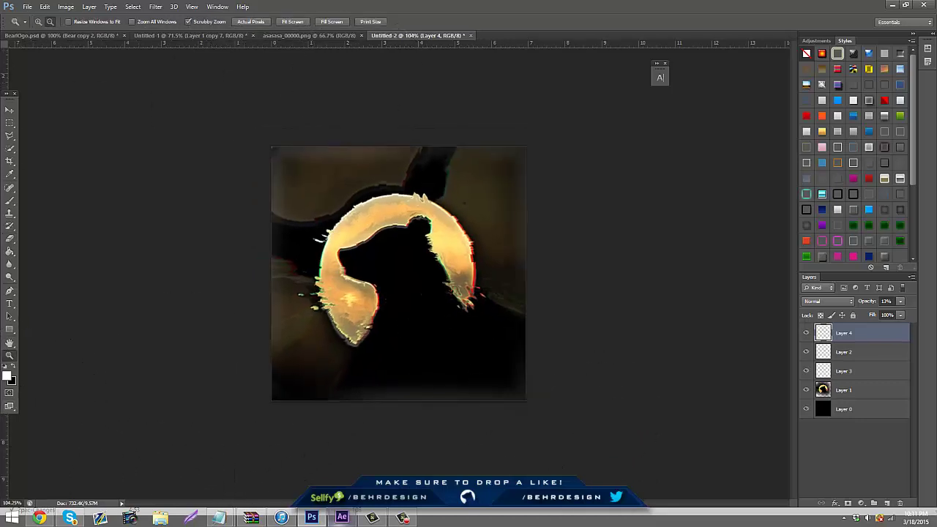
mouse_move(341, 517)
click(918, 523)
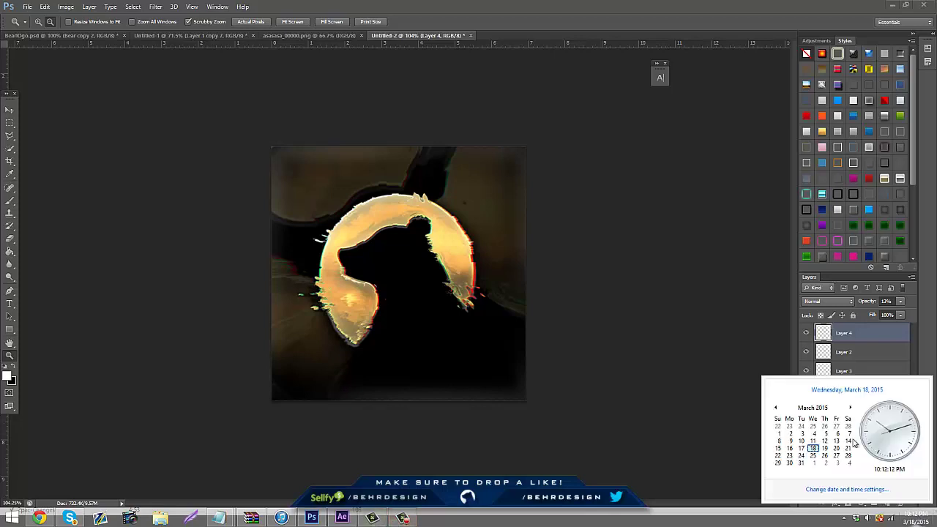
click(762, 328)
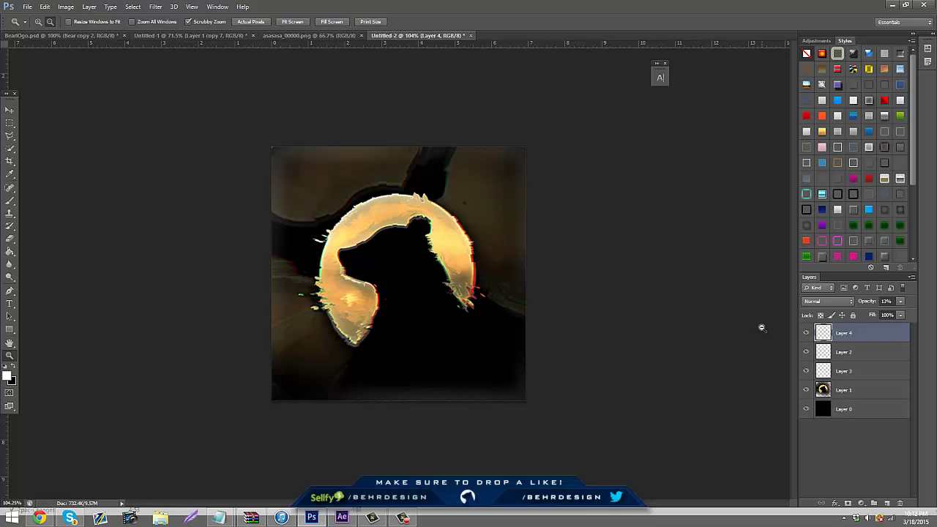
click(71, 519)
Switch to Chrome to view the channel statistics on the YouTube dashboard, and return to the bear logo image in Photoshop.
mouse_move(392, 521)
click(40, 518)
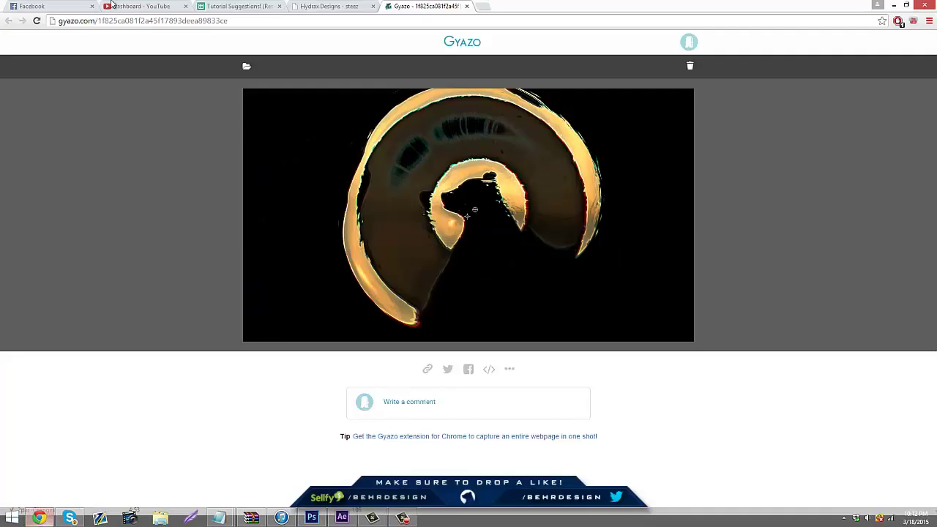
click(113, 6)
click(39, 20)
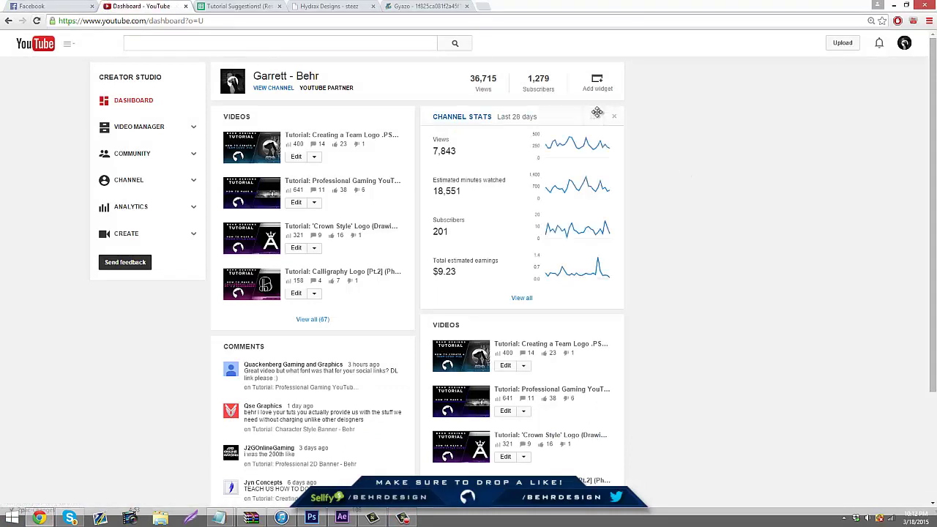
click(39, 518)
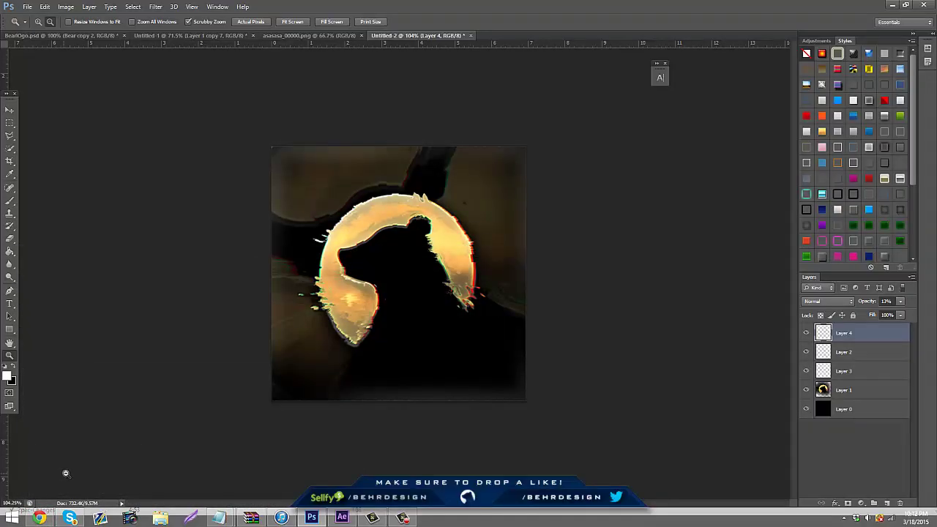
mouse_move(403, 519)
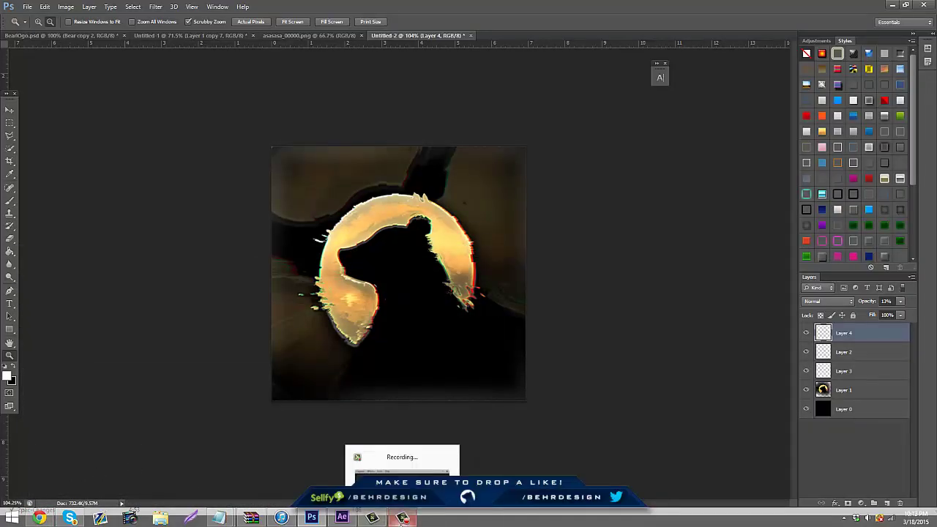